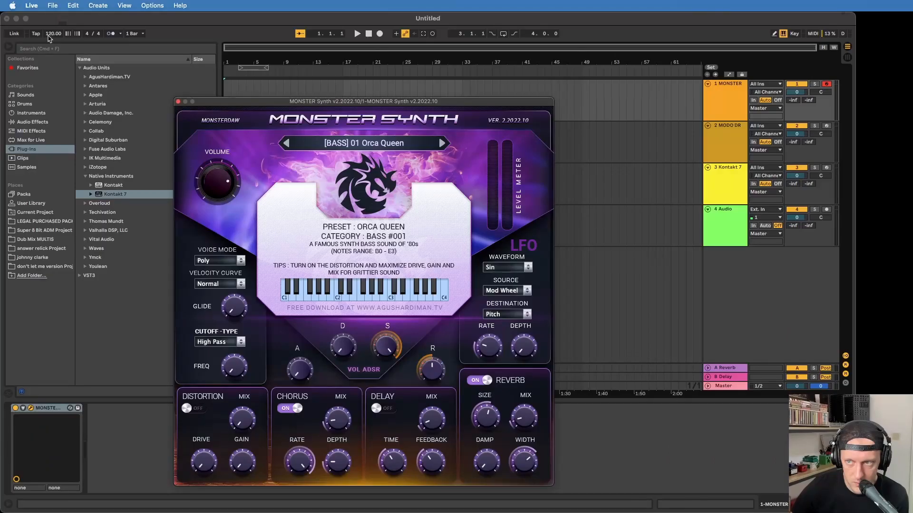
# Arm the MODO DRUM track for recording and open the kit customization page in its plug-in
pyautogui.click(49, 34)
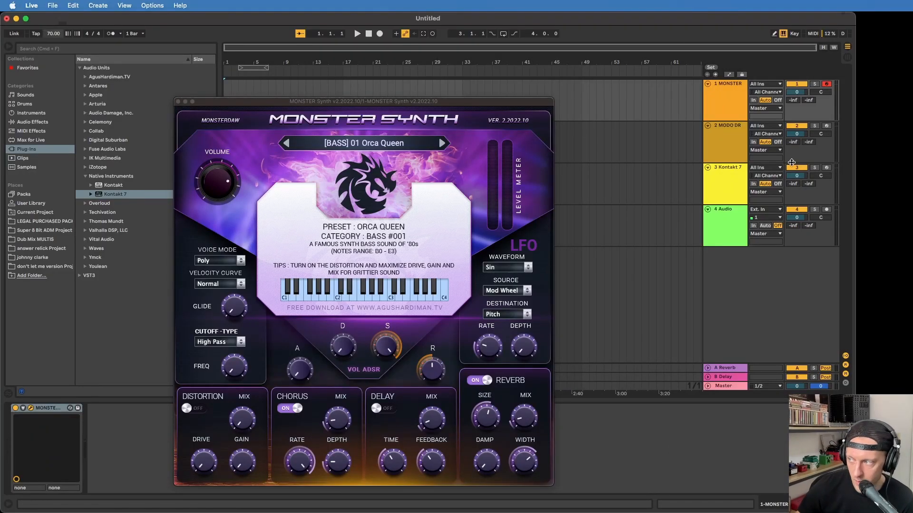
pyautogui.click(731, 145)
pyautogui.click(827, 126)
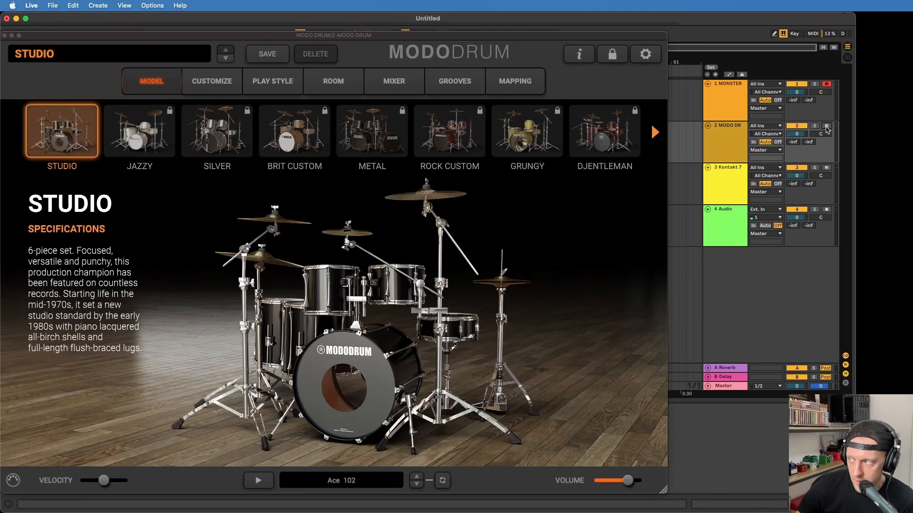
pyautogui.moveTo(193, 39); pyautogui.dragTo(374, 29)
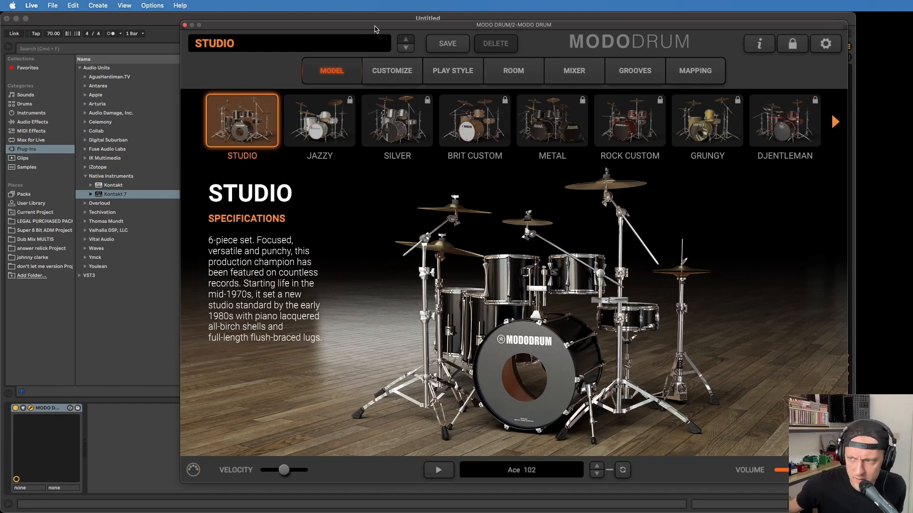
pyautogui.click(389, 76)
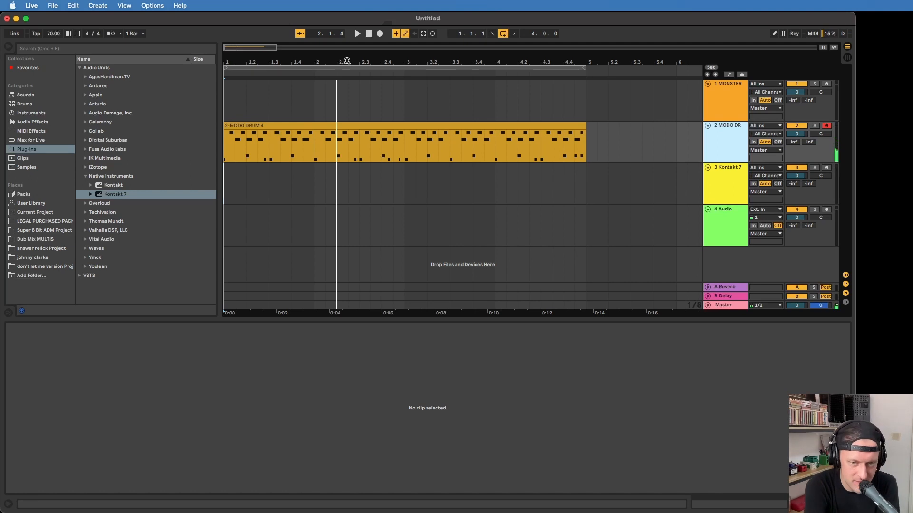
# Play back the recorded four-bar drum clip and duplicate it directly after itself on the MODO DRUM track
pyautogui.press('space')
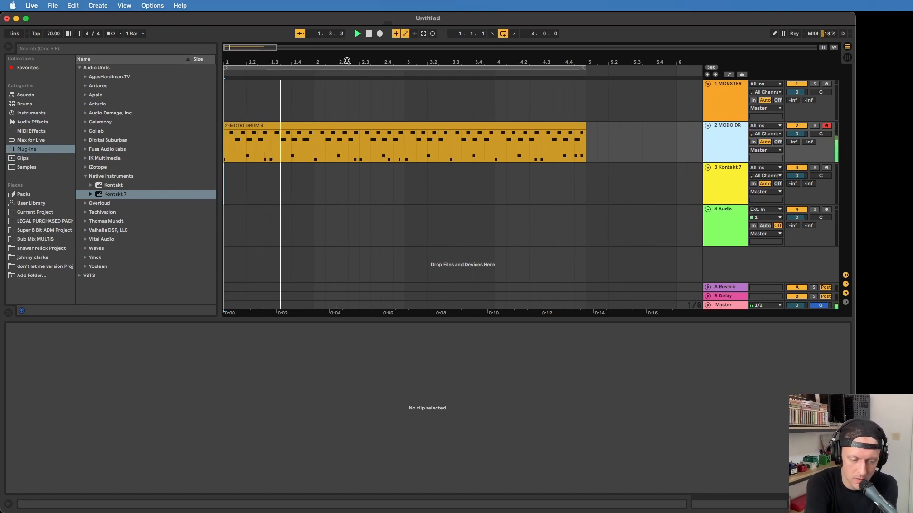
pyautogui.moveTo(347, 62); pyautogui.dragTo(347, 45)
pyautogui.click(263, 126)
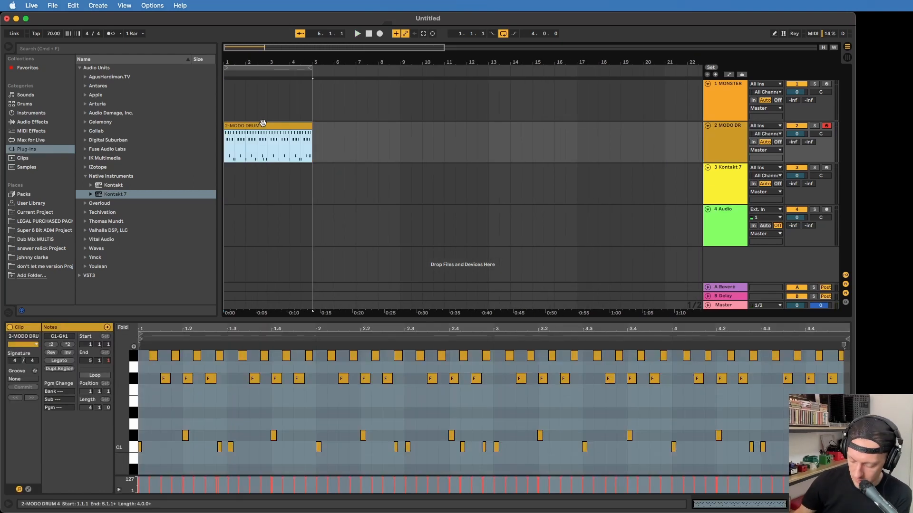
pyautogui.press('super+d')
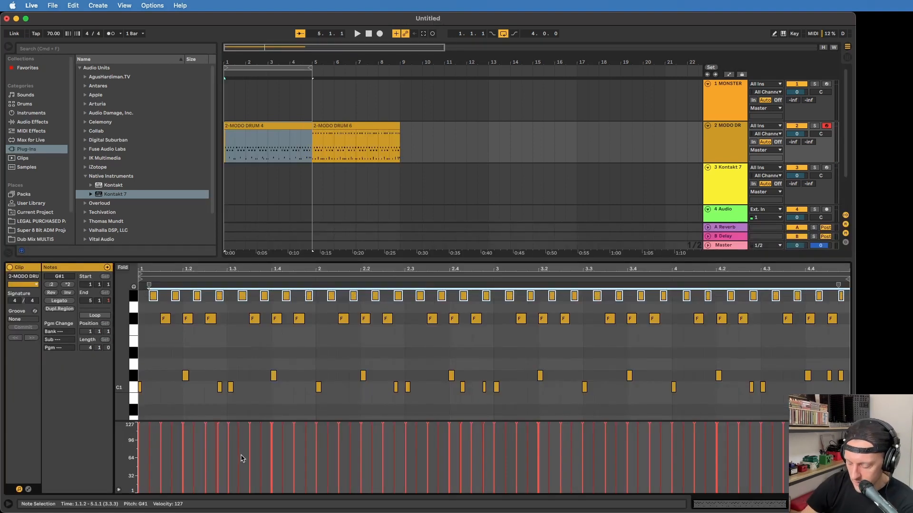
# Draw varied velocities for the G#1 and F#1 notes of the first drum clip
pyautogui.press('b')
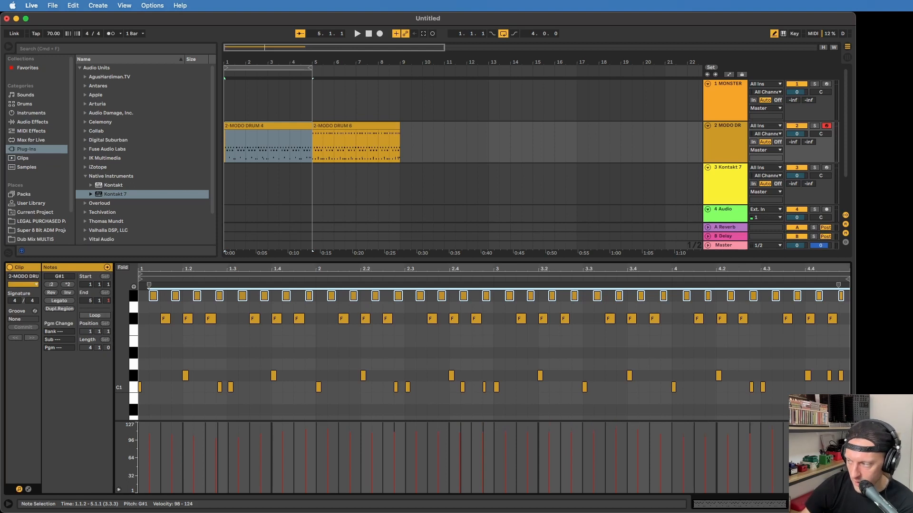
pyautogui.press('b')
pyautogui.moveTo(159, 337)
pyautogui.mouseDown()
pyautogui.moveTo(518, 321)
pyautogui.moveTo(844, 324)
pyautogui.mouseUp()
pyautogui.press('b')
pyautogui.moveTo(154, 449); pyautogui.dragTo(481, 444)
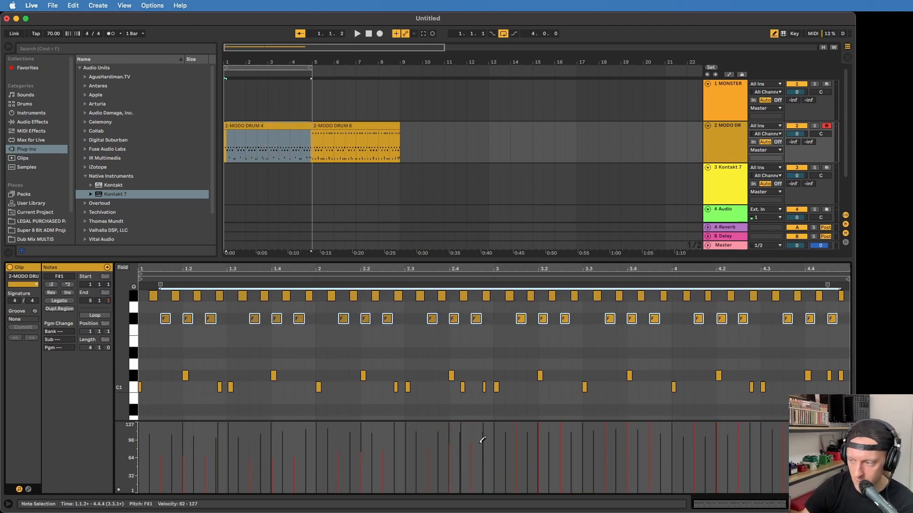
pyautogui.press('b')
# Play the drums and extend the arrangement loop to eight bars so it covers both drum clips
pyautogui.press('space')
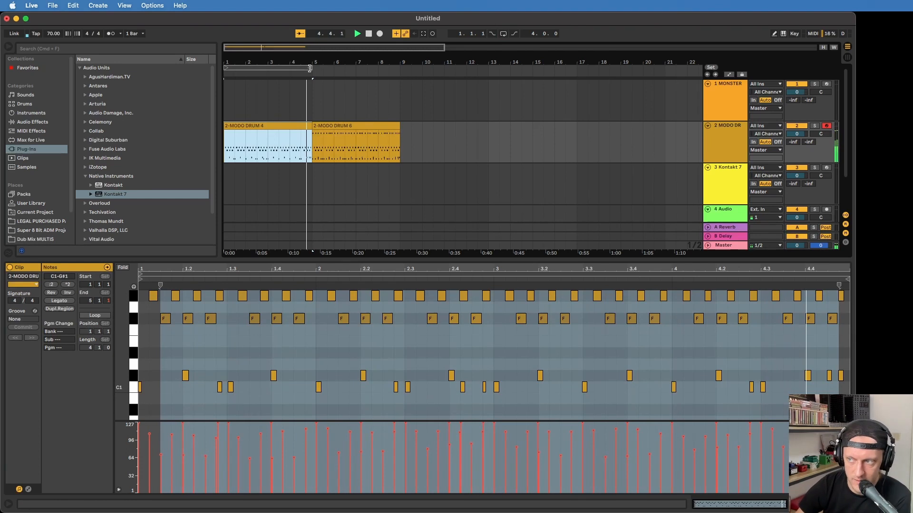
pyautogui.moveTo(308, 68); pyautogui.dragTo(399, 68)
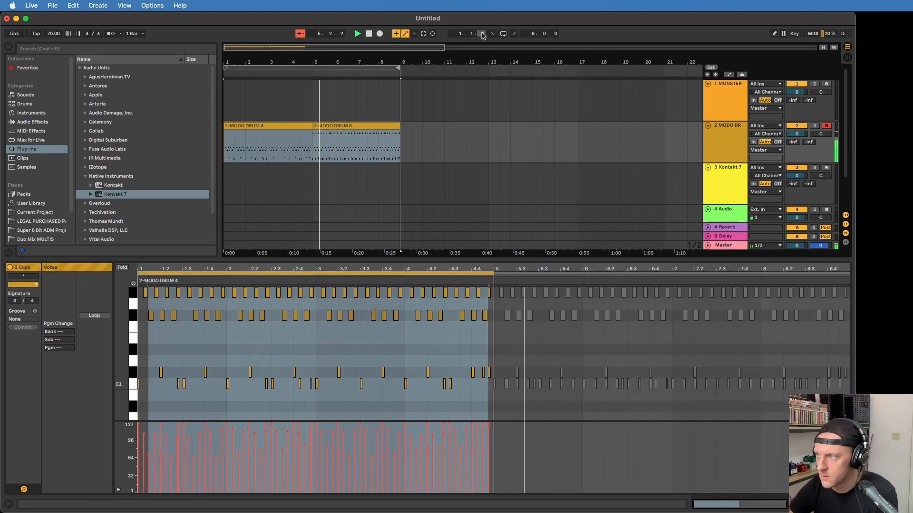
pyautogui.press('super+l')
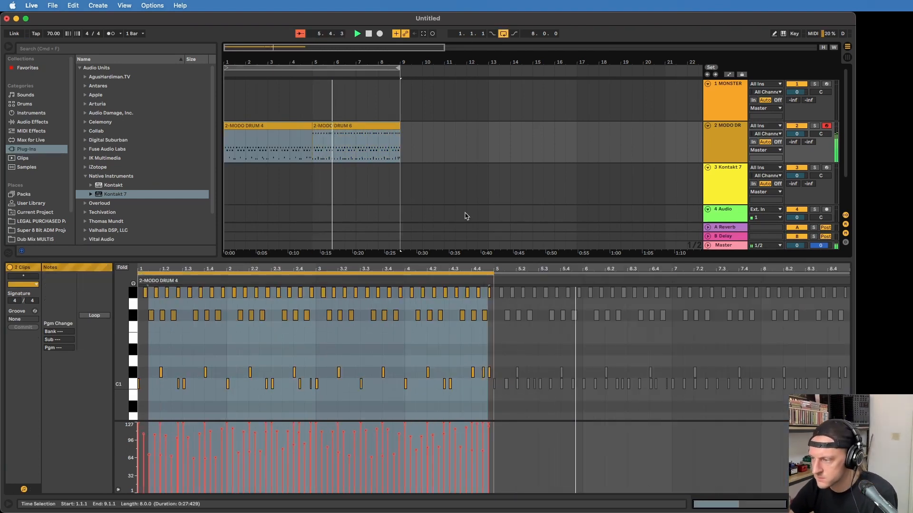
# Open the Monster Synth on track 1, browse its bass and pluck presets, and arm the track for recording
pyautogui.click(727, 152)
pyautogui.click(727, 112)
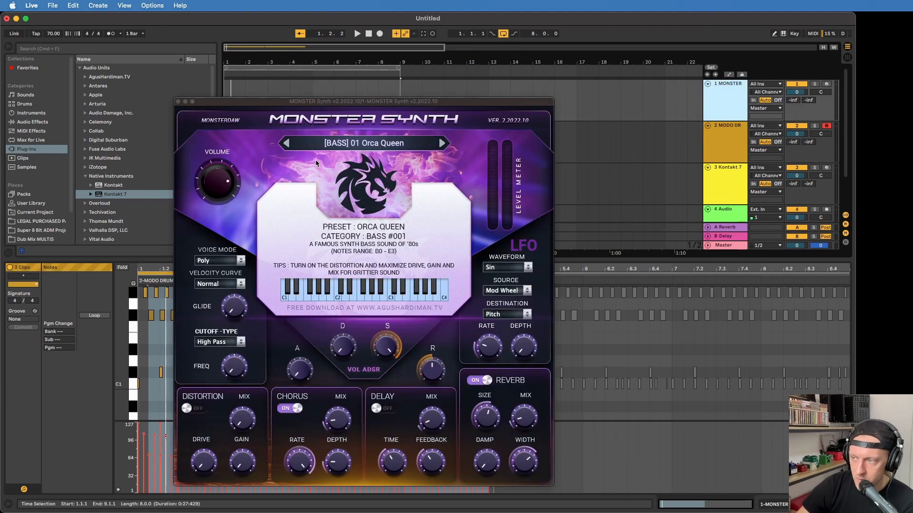
pyautogui.moveTo(350, 104); pyautogui.dragTo(358, 45)
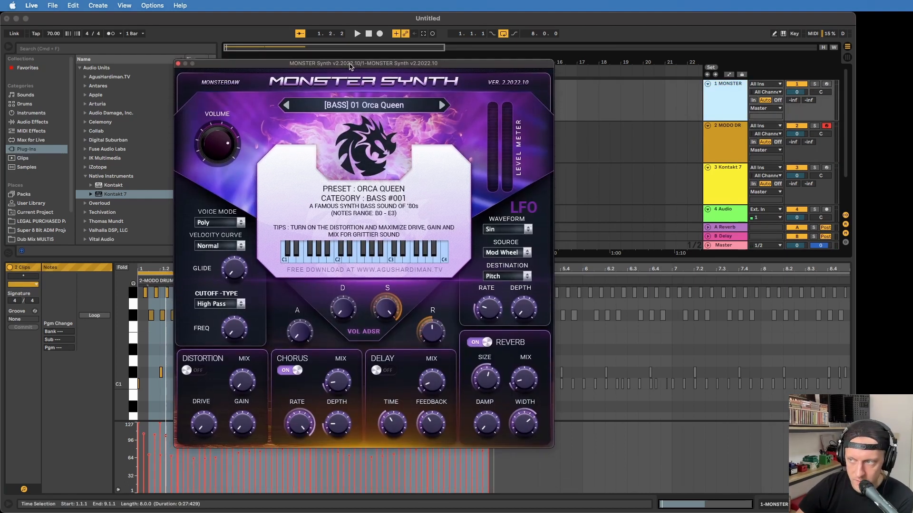
pyautogui.click(383, 82)
pyautogui.moveTo(397, 93)
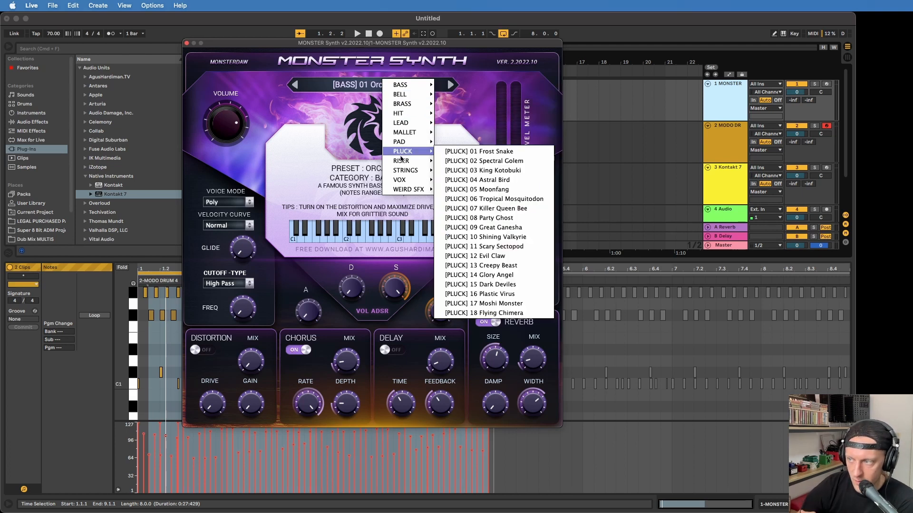
pyautogui.moveTo(405, 165)
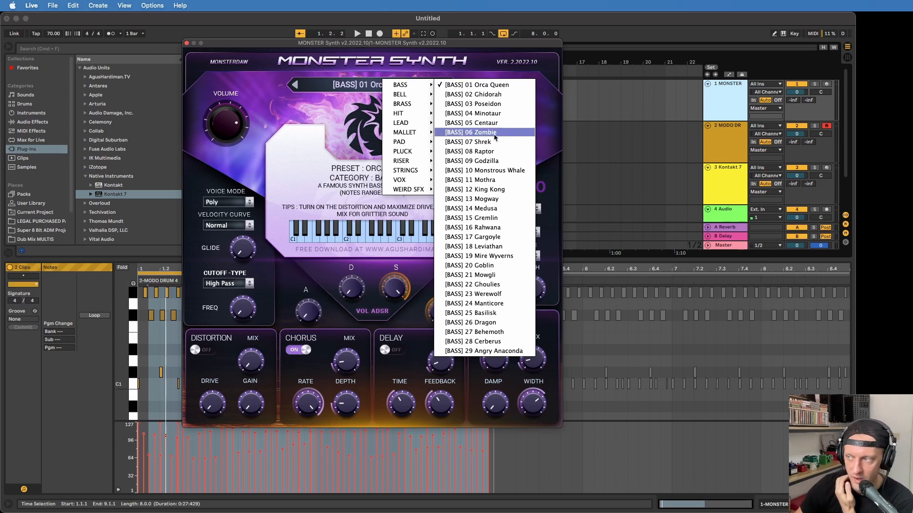
pyautogui.click(821, 94)
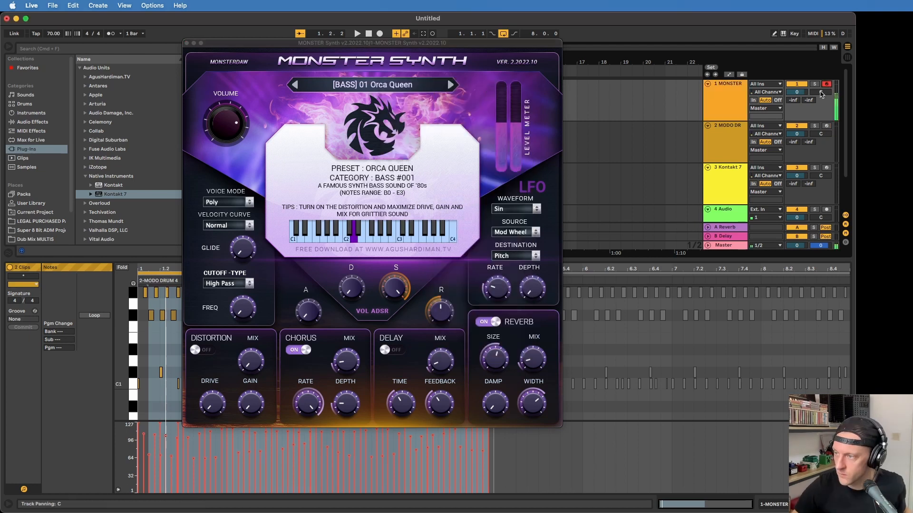
# Switch the synth to the [BASS] 05 Centaur preset and record a bass line over the eight-bar drum loop
pyautogui.press('space')
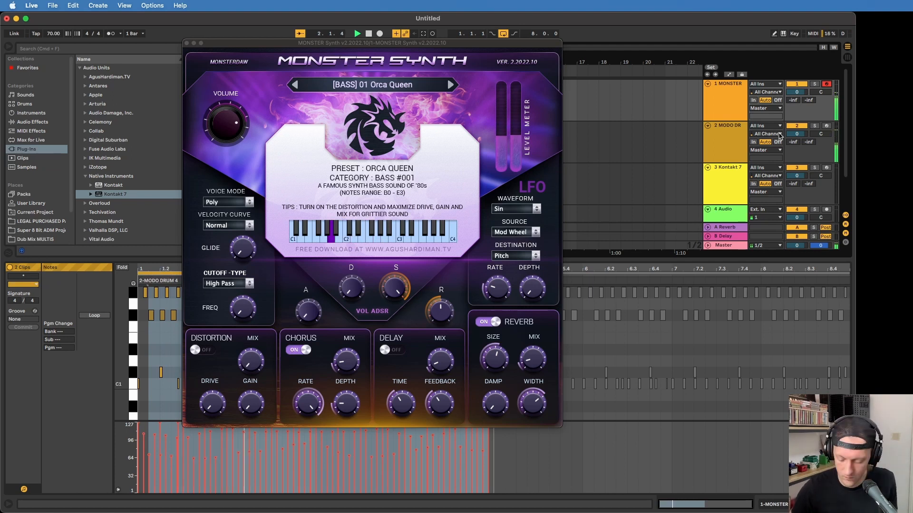
pyautogui.click(450, 85)
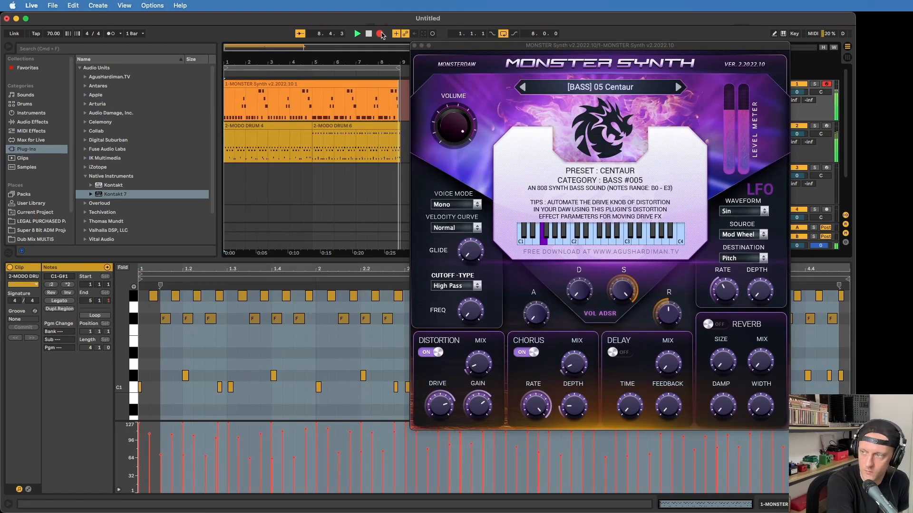
pyautogui.click(380, 34)
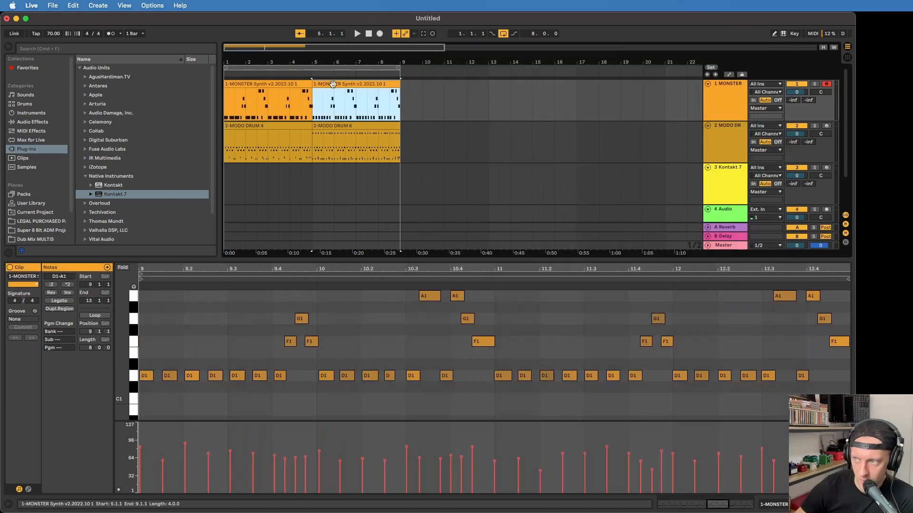
# Quantize the start of all notes in the bass clip to 1/16
pyautogui.click(352, 352)
pyautogui.press('super+a')
pyautogui.press('super+shift+u')
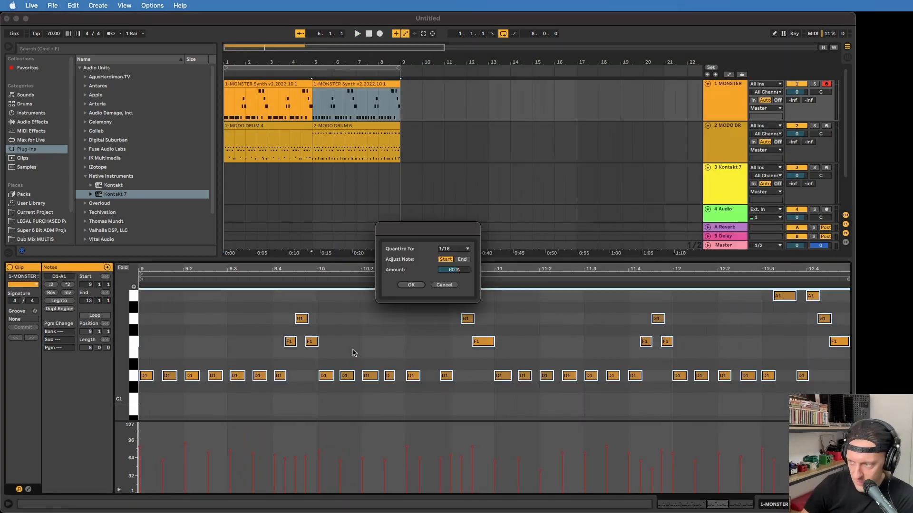
pyautogui.press('Return')
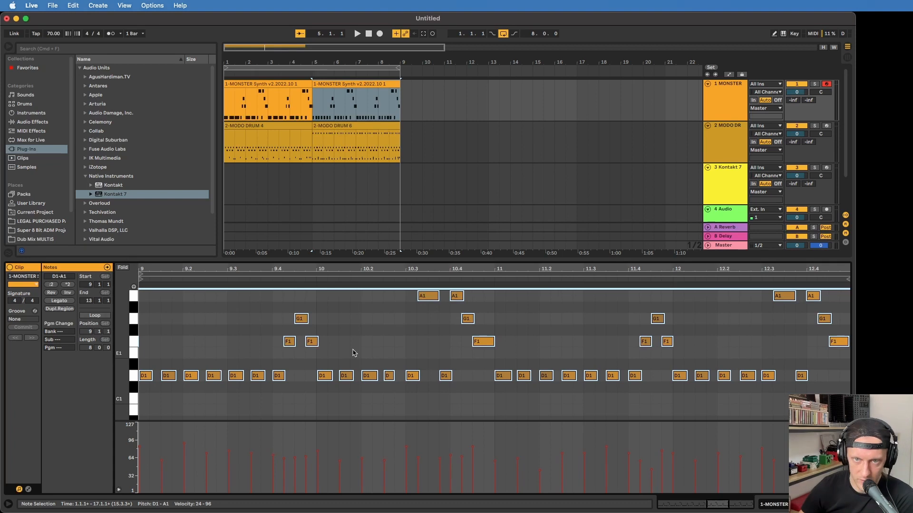
# Choose the Tremolo - Repeater snapshot for the Hang Drum and record an eight-bar part on the Kontakt 7 track
pyautogui.press('space')
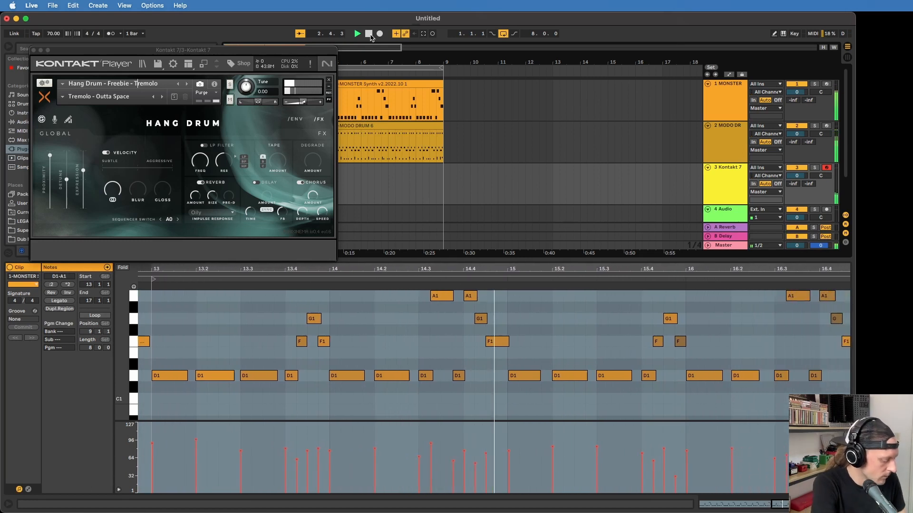
pyautogui.click(162, 97)
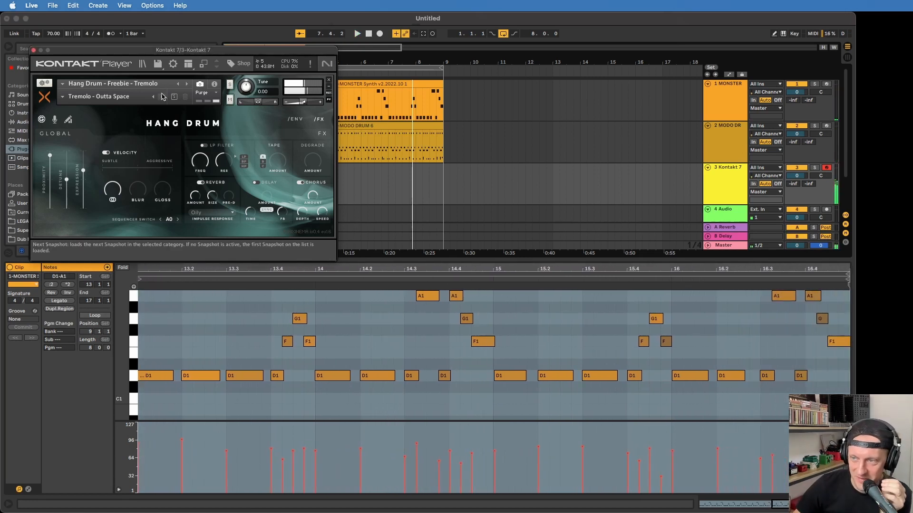
pyautogui.click(718, 183)
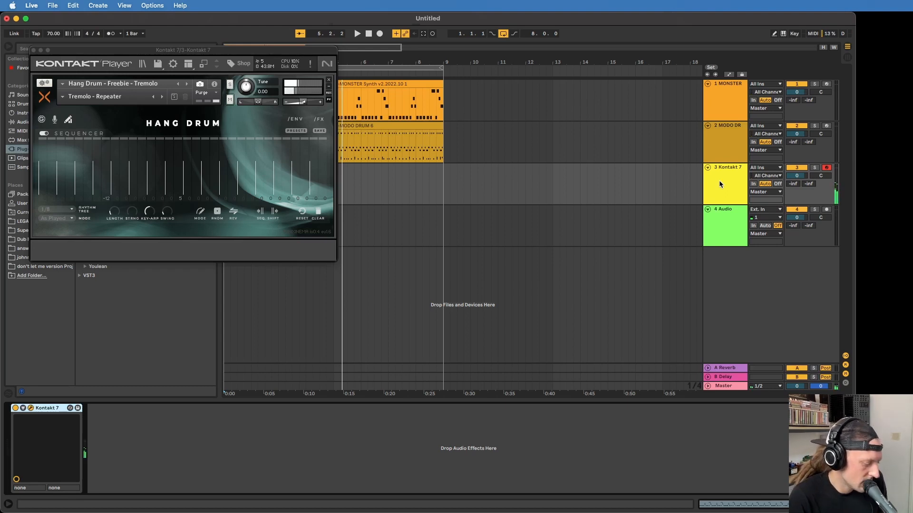
pyautogui.click(153, 96)
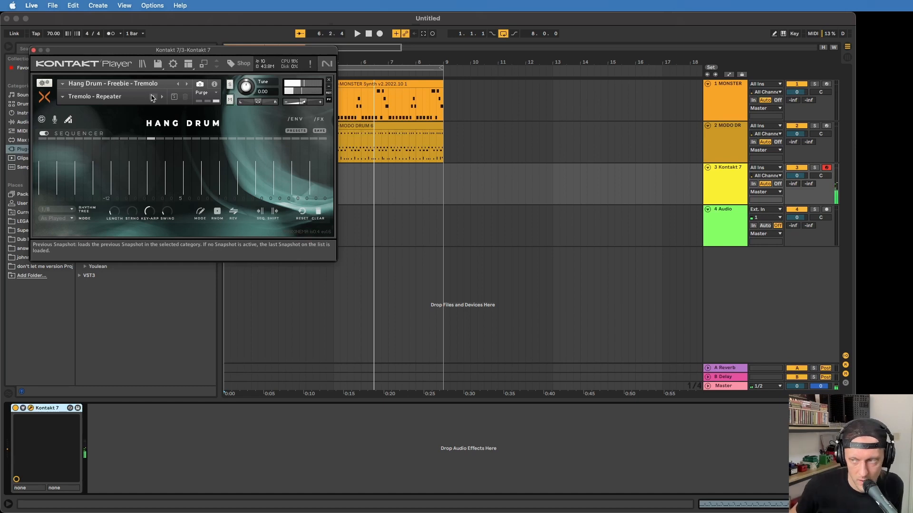
pyautogui.moveTo(114, 54); pyautogui.dragTo(409, 236)
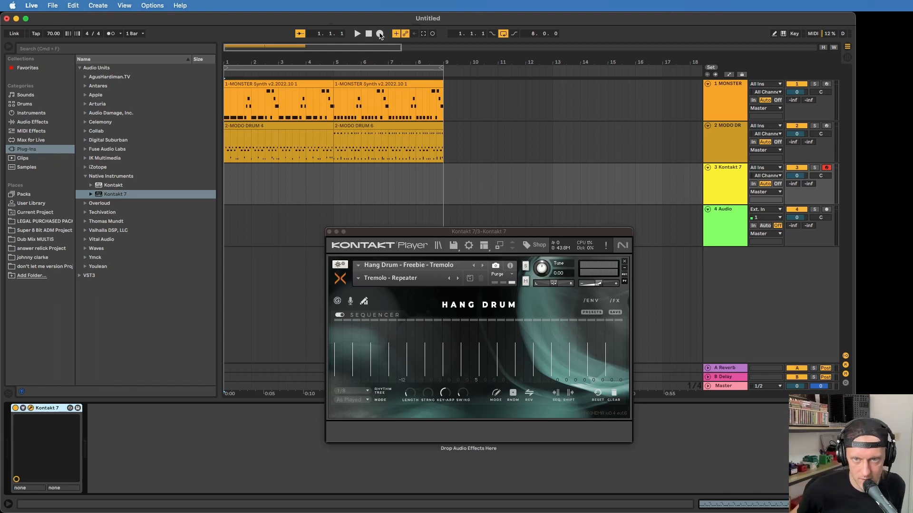
pyautogui.click(380, 34)
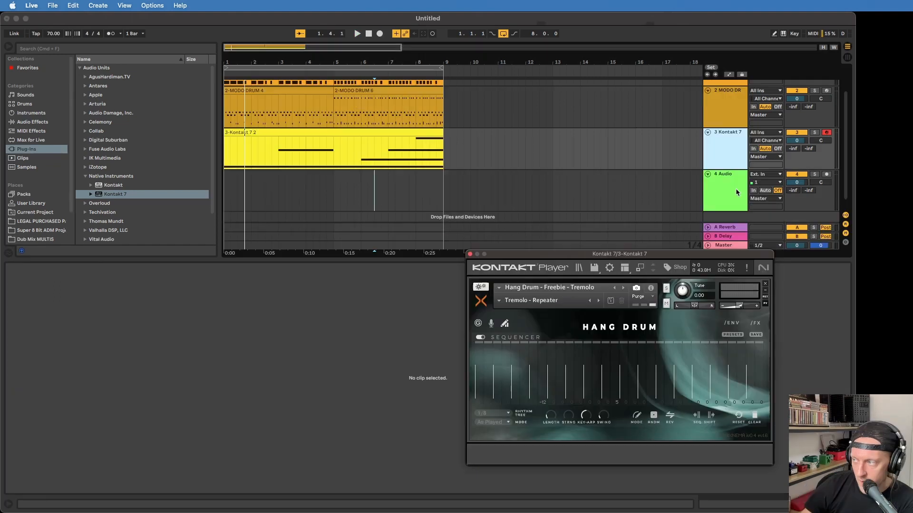
# Set up a second Monster Synth track with the [PLUCK] 03 King Kotobuki preset and record an eight-bar chord part on it
pyautogui.click(735, 188)
pyautogui.scroll(2, 729, 136)
pyautogui.click(626, 116)
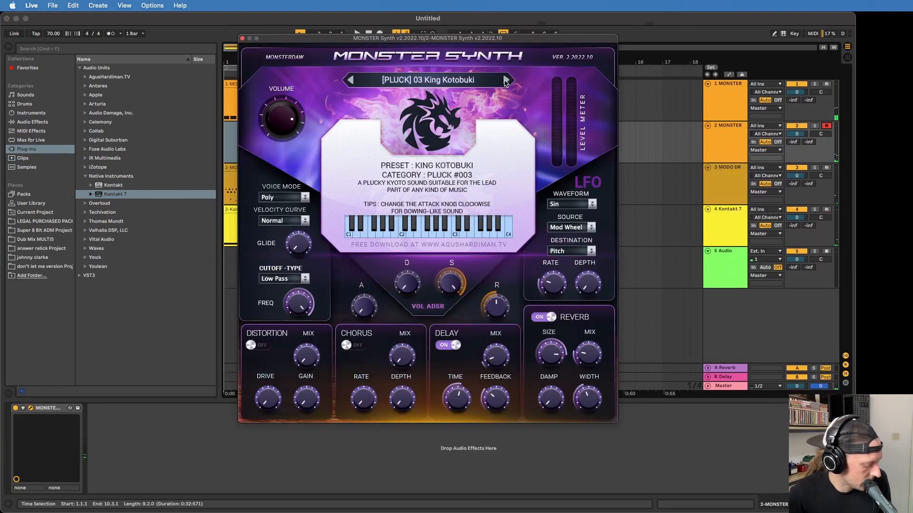
pyautogui.moveTo(460, 40); pyautogui.dragTo(319, 32)
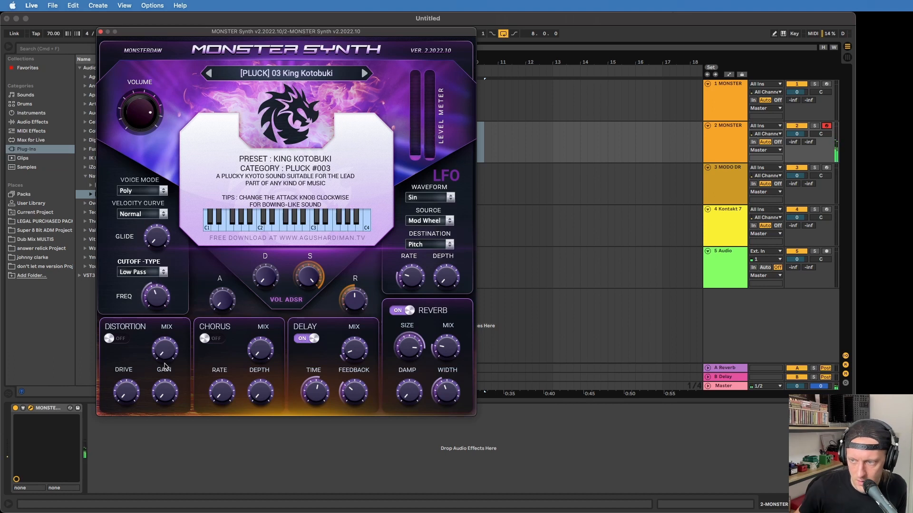
pyautogui.click(381, 35)
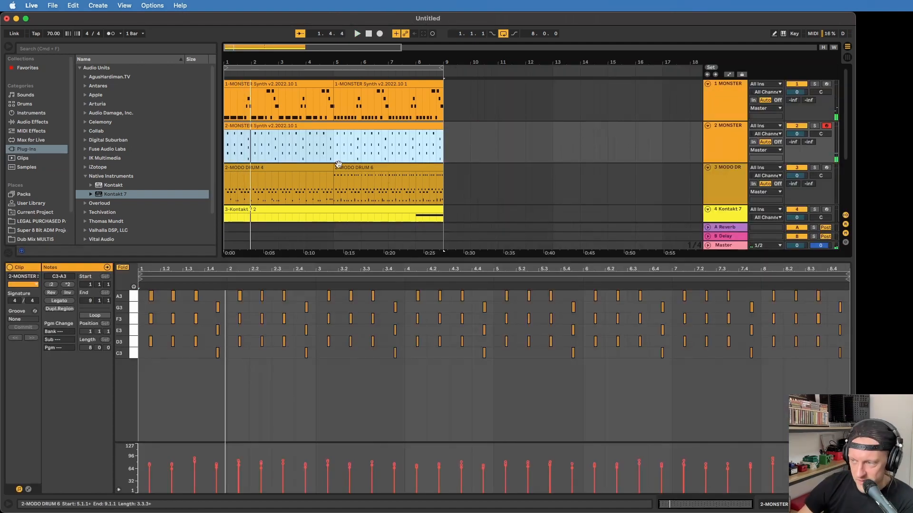
# Transpose all notes of the pluck chord clip up one octave
pyautogui.click(351, 383)
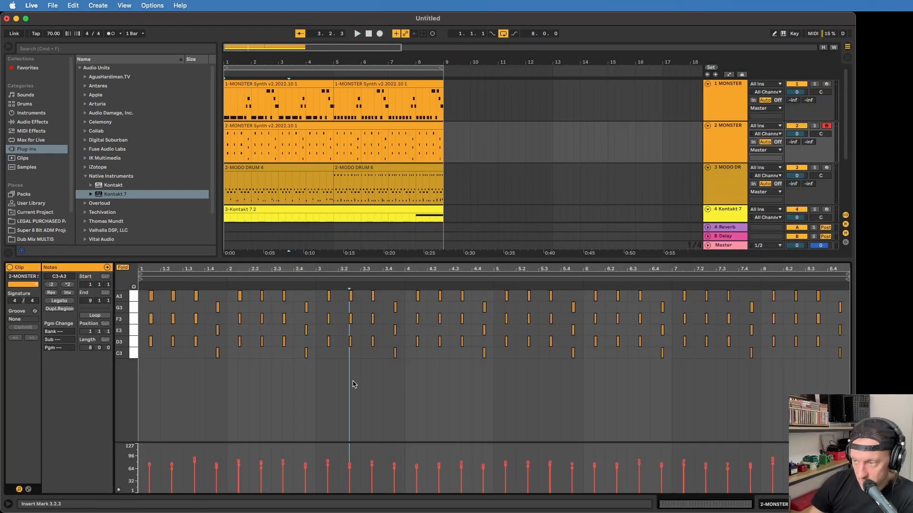
pyautogui.press('super+a')
pyautogui.hotkey('shift', 'Up')
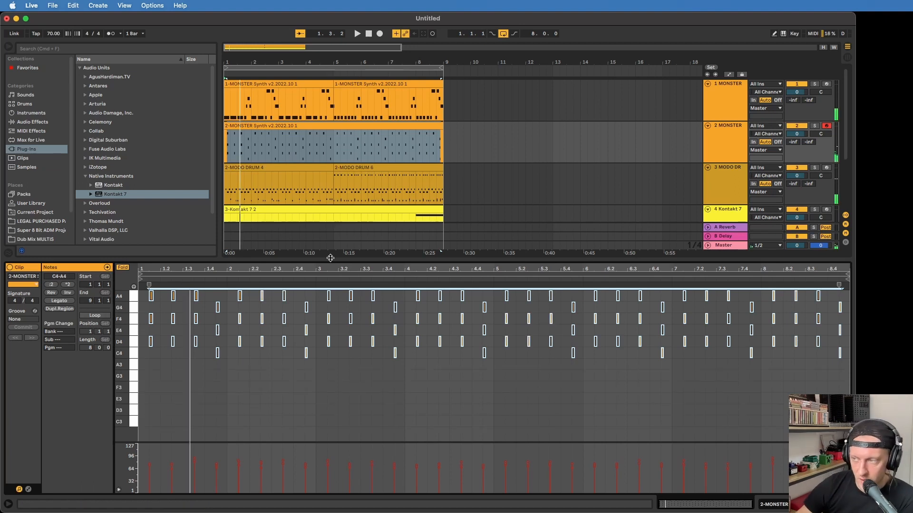
# Add repeated D3-F3-A3 chords through the first three beats of bar 5 in the pluck part and select the last two
pyautogui.press('space')
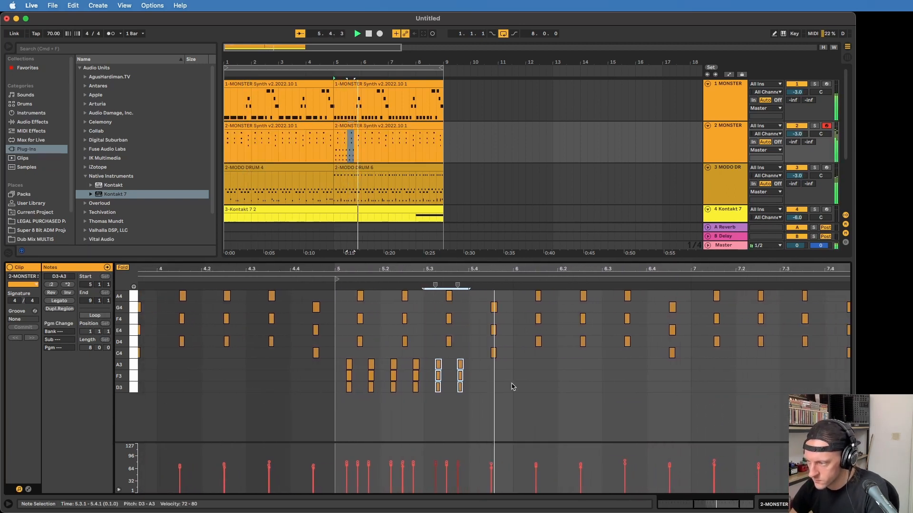
pyautogui.press('space')
pyautogui.click(477, 394)
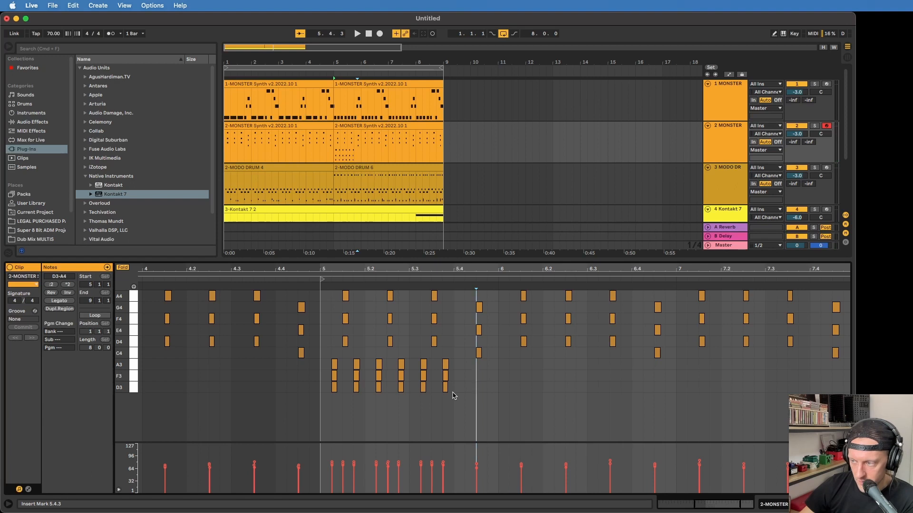
pyautogui.moveTo(453, 395); pyautogui.dragTo(416, 364)
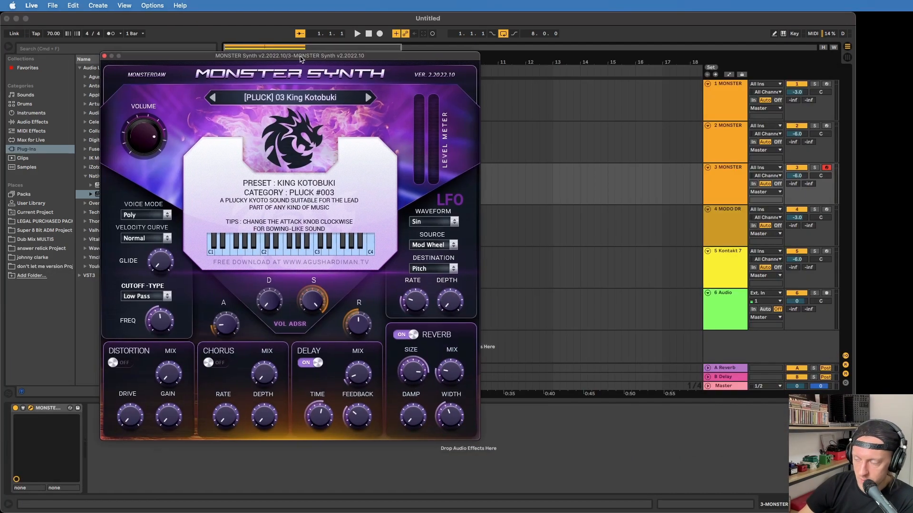
# Load the [WEIRD SFX] 02 Night Beetle Bug preset on the third Monster Synth track and audition it with the loop
pyautogui.moveTo(300, 59); pyautogui.dragTo(270, 43)
pyautogui.click(274, 83)
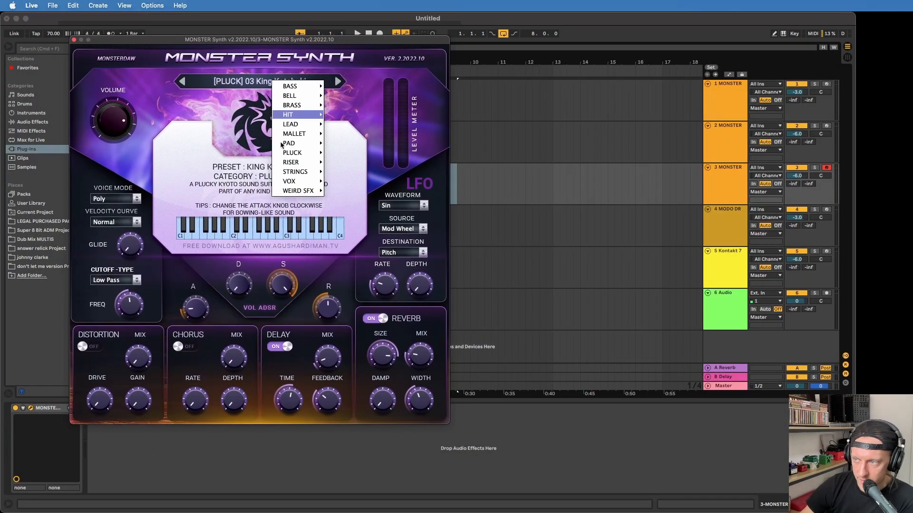
pyautogui.moveTo(288, 129)
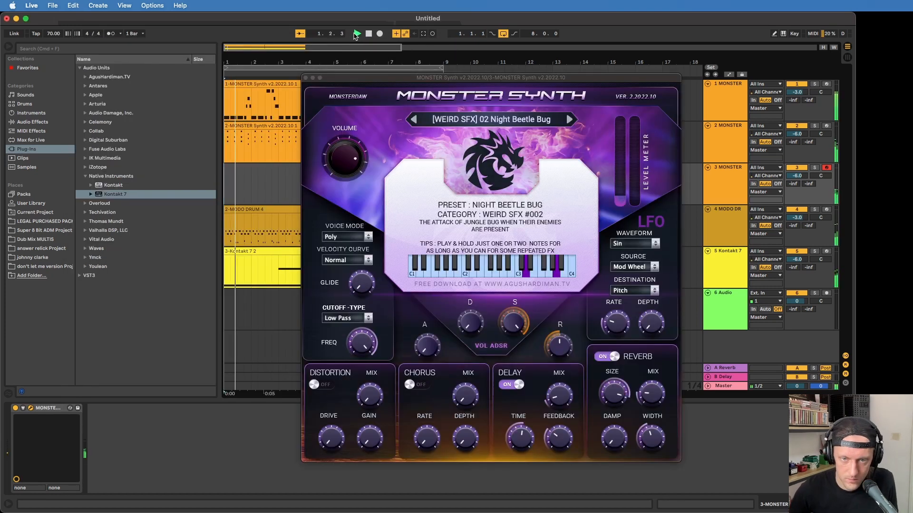
pyautogui.press('space')
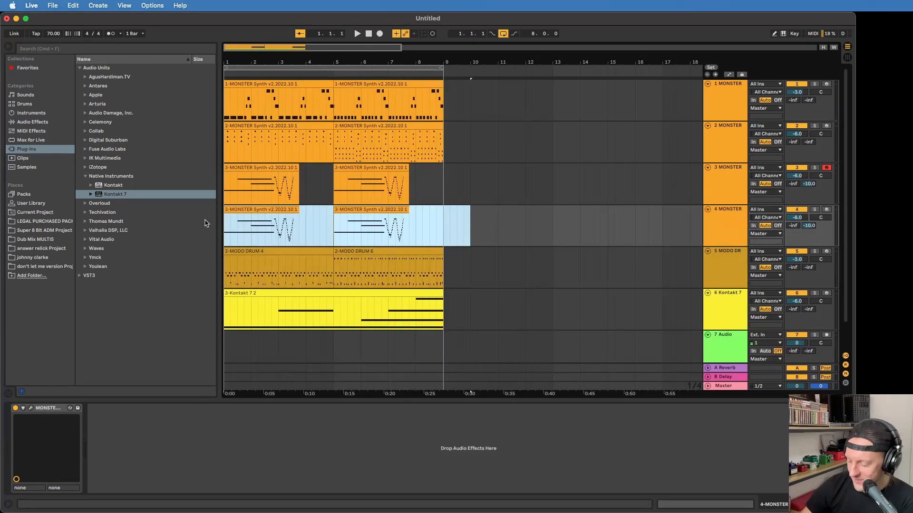
pyautogui.press('Delete')
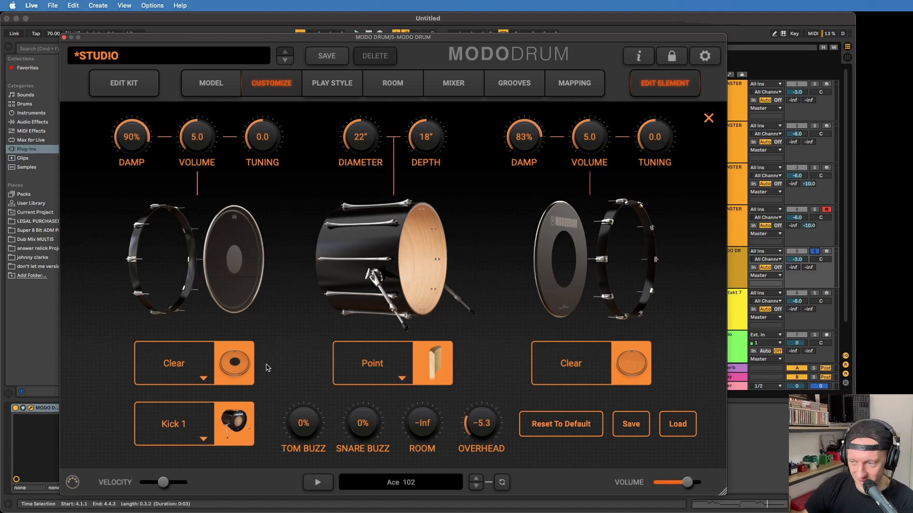
# Check the kick's head types in MODO DRUM, keep the Clear head and adjust its volume
pyautogui.click(204, 378)
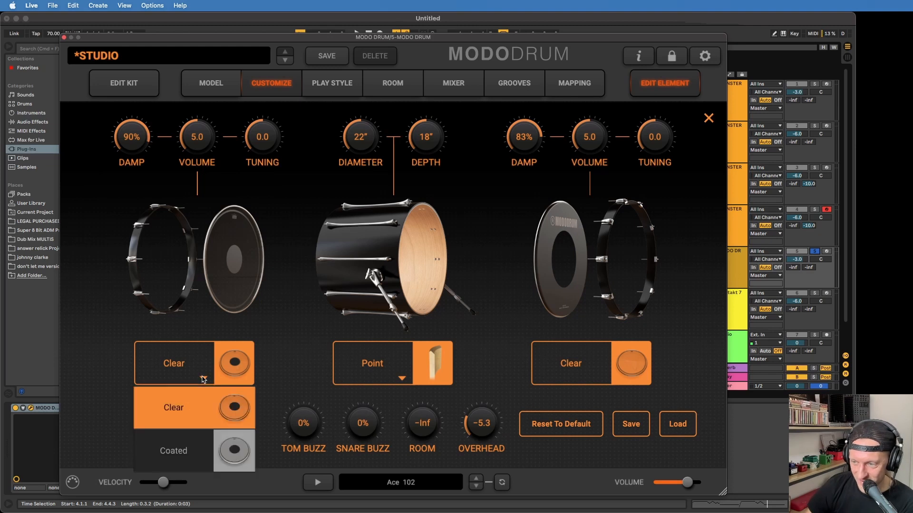
pyautogui.click(271, 325)
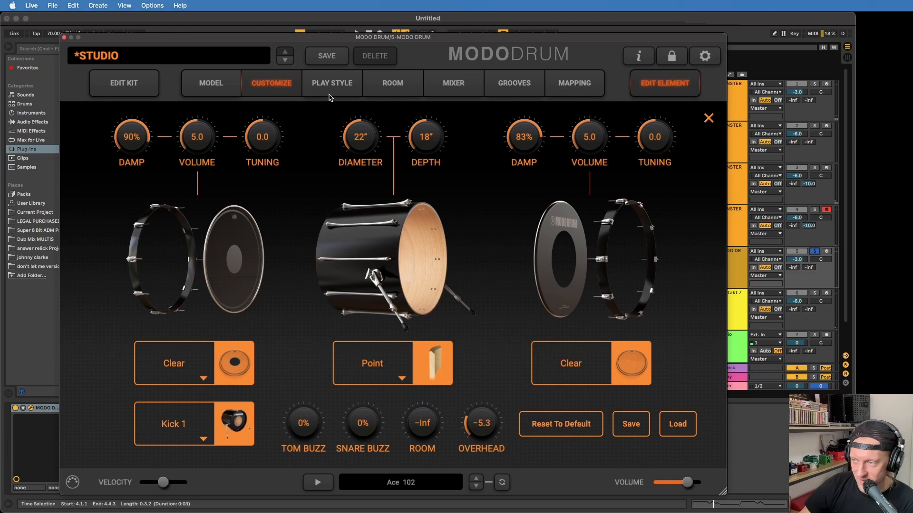
pyautogui.moveTo(183, 140); pyautogui.dragTo(191, 133)
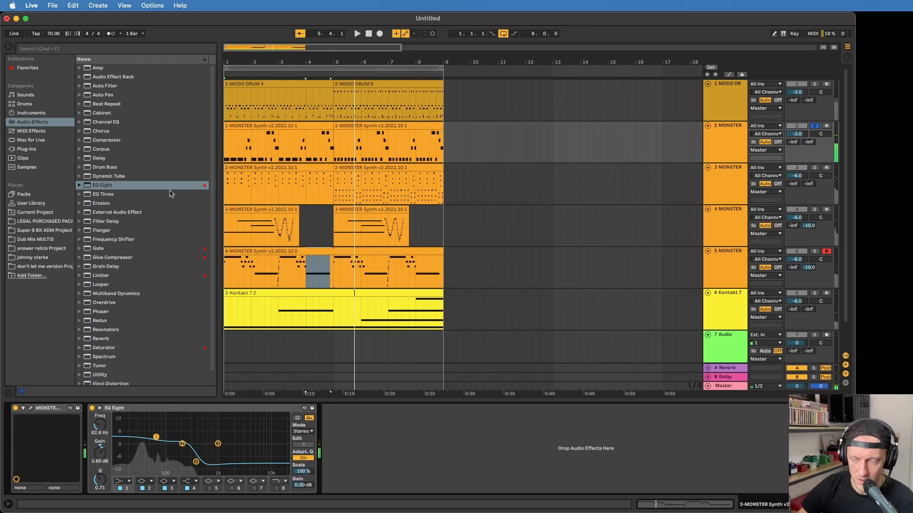
# Add a Saturator after the EQ Eight on the Monster Synth bass track and check it during playback
pyautogui.moveTo(103, 347); pyautogui.dragTo(336, 431)
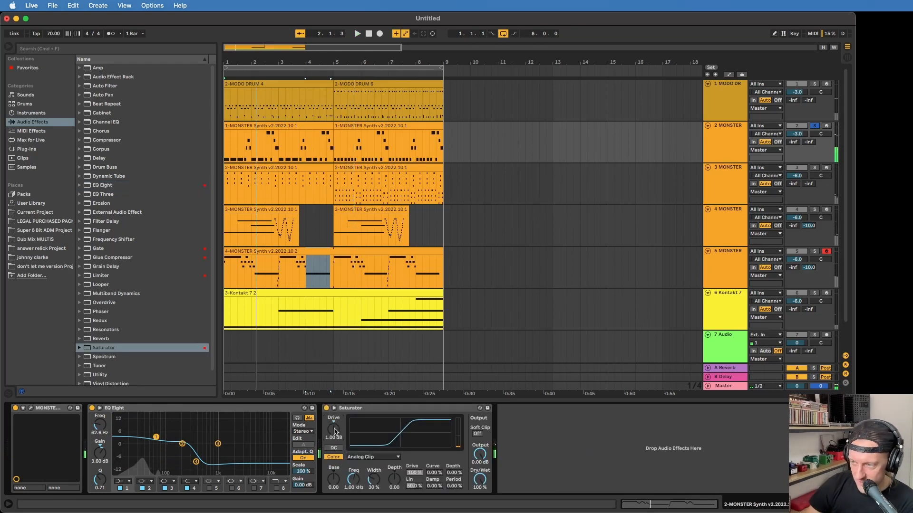
pyautogui.press('space')
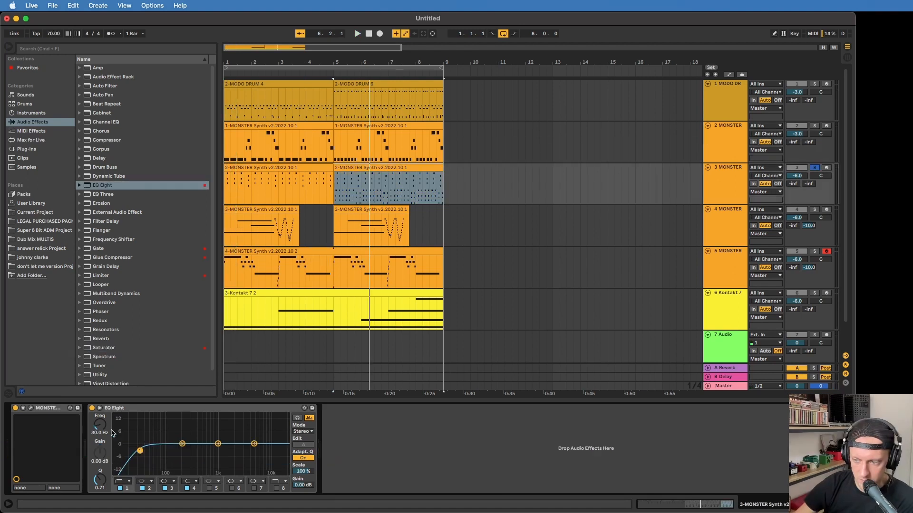
# Raise the EQ Eight low cut on the pluck chord track to 441 Hz and add a Saturator after it
pyautogui.moveTo(99, 426); pyautogui.dragTo(98, 403)
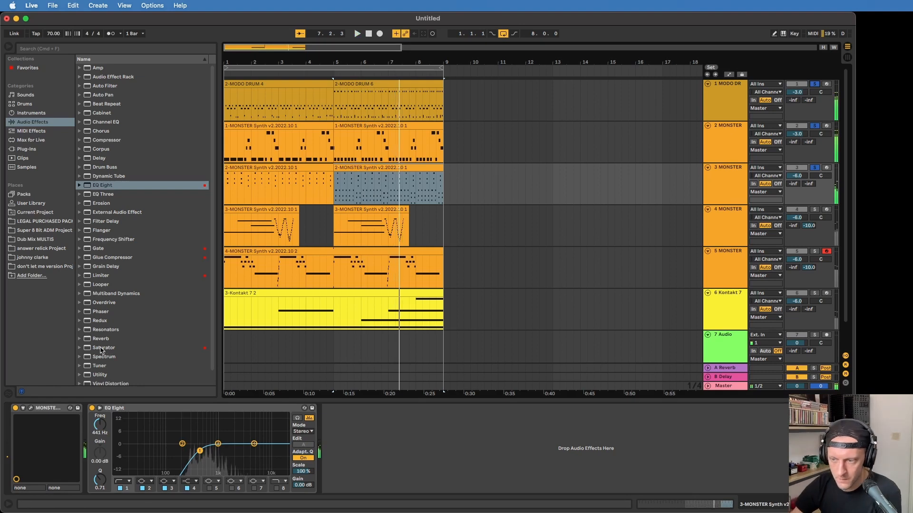
pyautogui.doubleClick(101, 348)
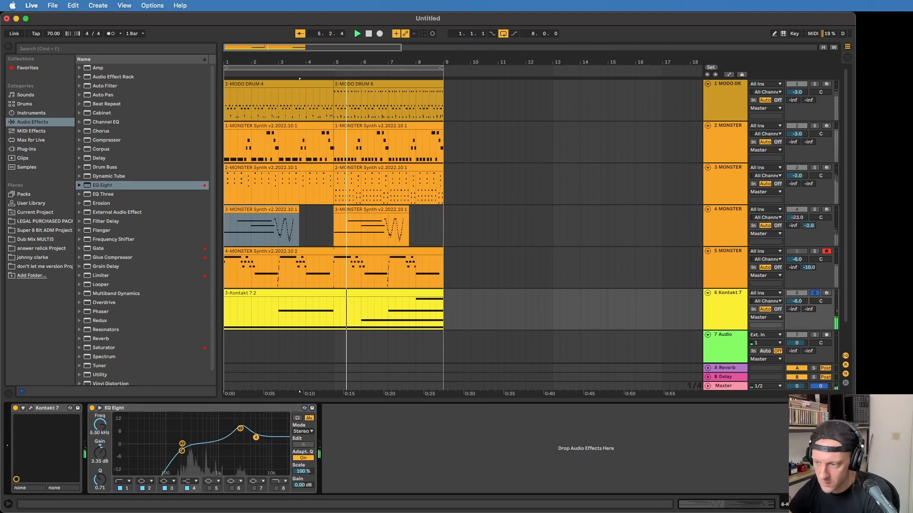
# Add a Glue Compressor after the EQ Eight on the Kontakt 7 track and set its threshold to -17.8 dB during playback
pyautogui.doubleClick(113, 257)
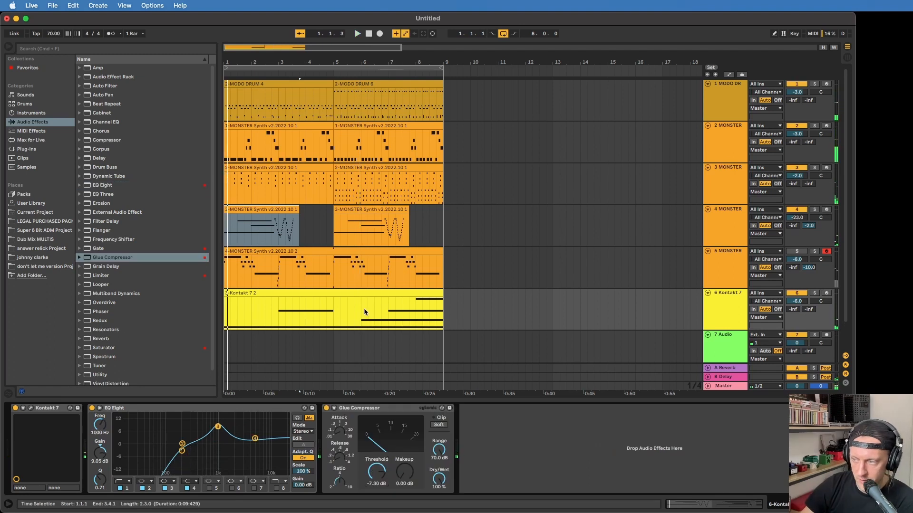
pyautogui.click(362, 308)
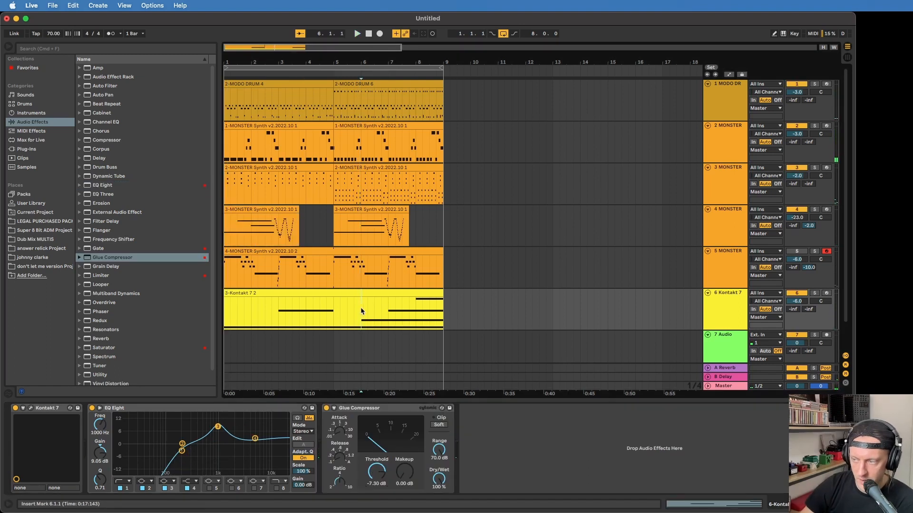
pyautogui.press('space')
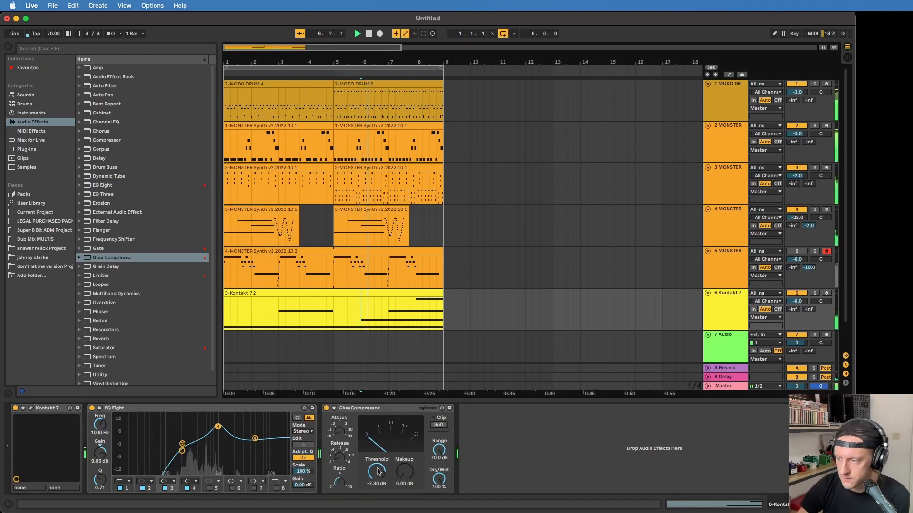
pyautogui.moveTo(377, 470); pyautogui.dragTo(377, 490)
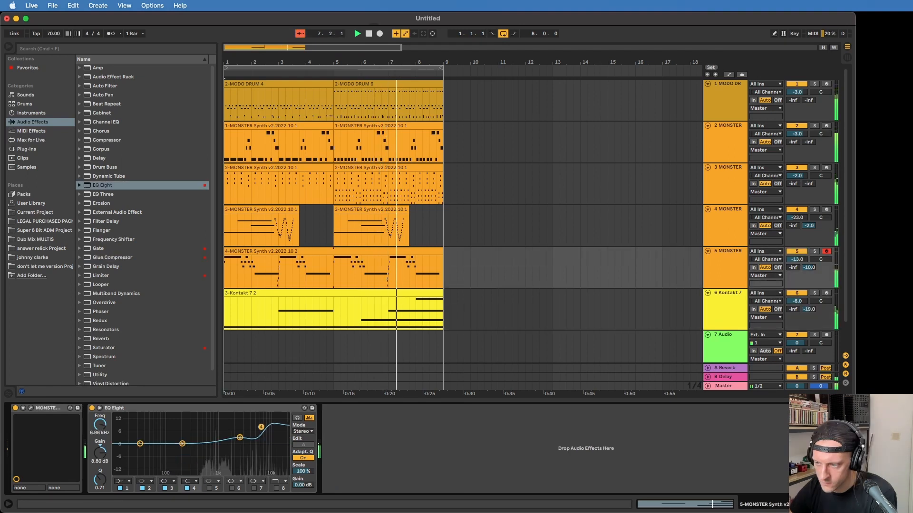
pyautogui.press('space')
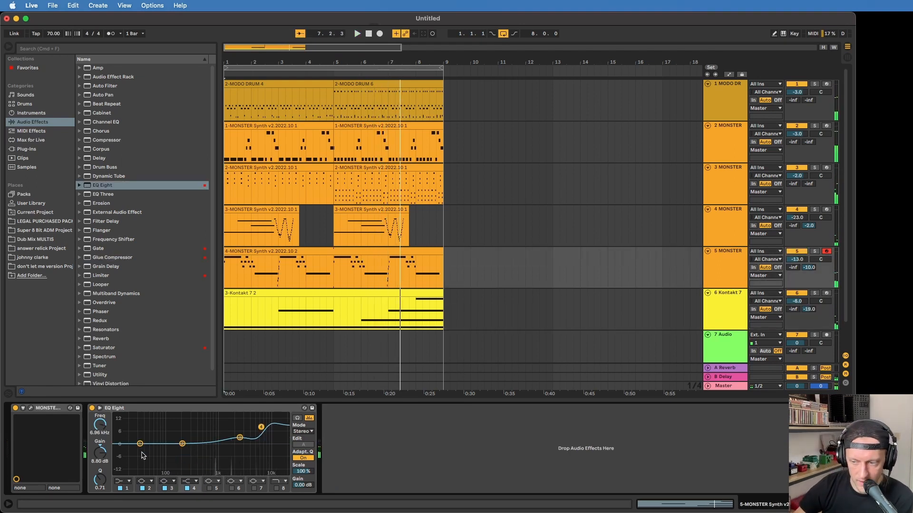
# Change band 1 of the EQ Eight on track 5 to a low cut and play the loop
pyautogui.click(122, 483)
pyautogui.click(120, 432)
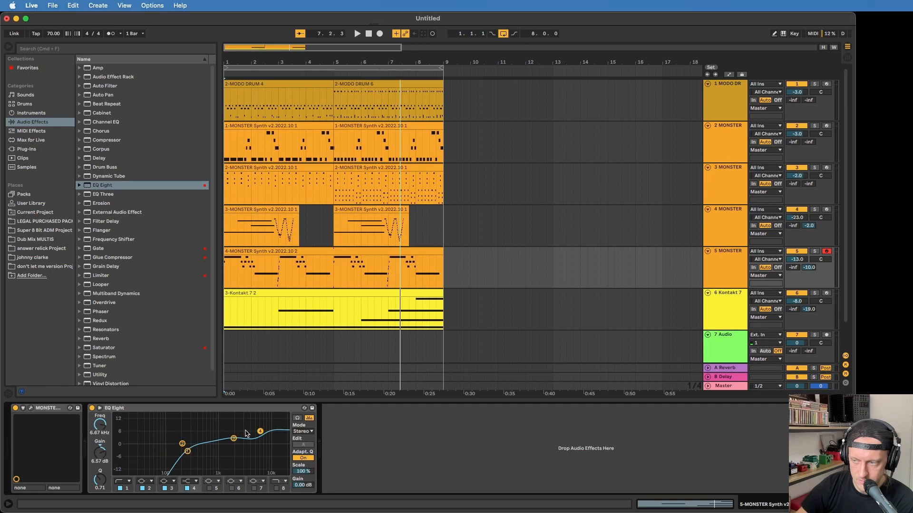
pyautogui.press('space')
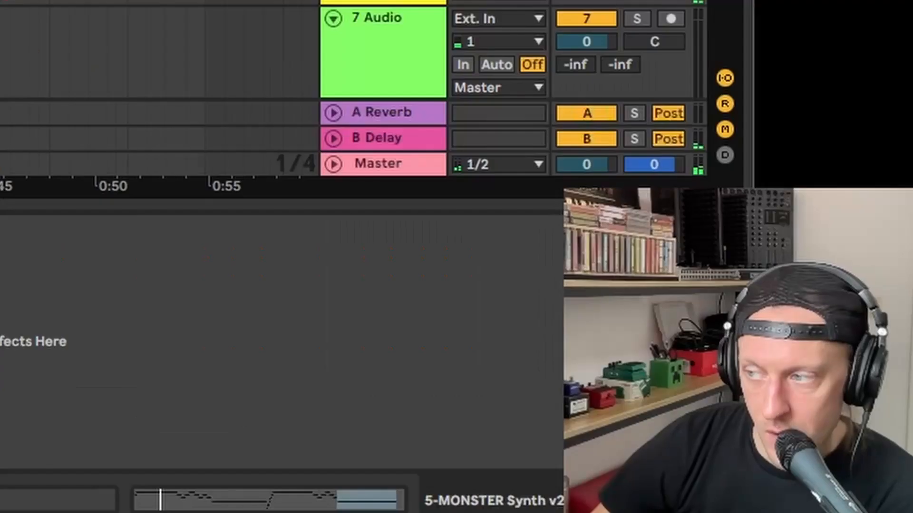
pyautogui.scroll(-5, 462, 228)
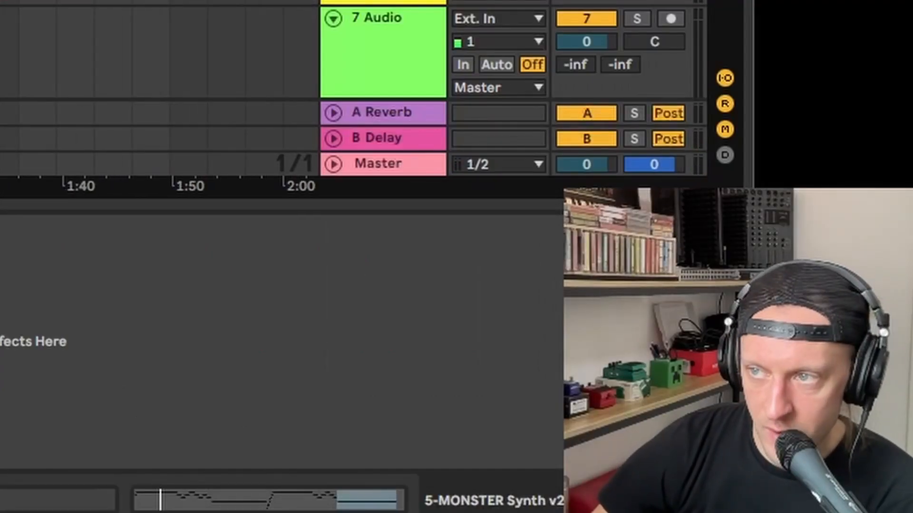
pyautogui.scroll(5, 160, 90)
pyautogui.scroll(3, 159, 91)
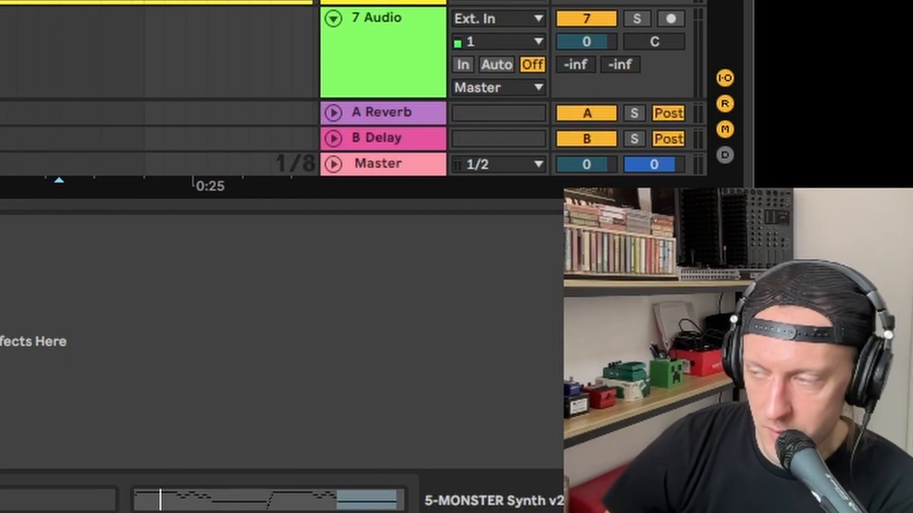
pyautogui.scroll(-2, 160, 90)
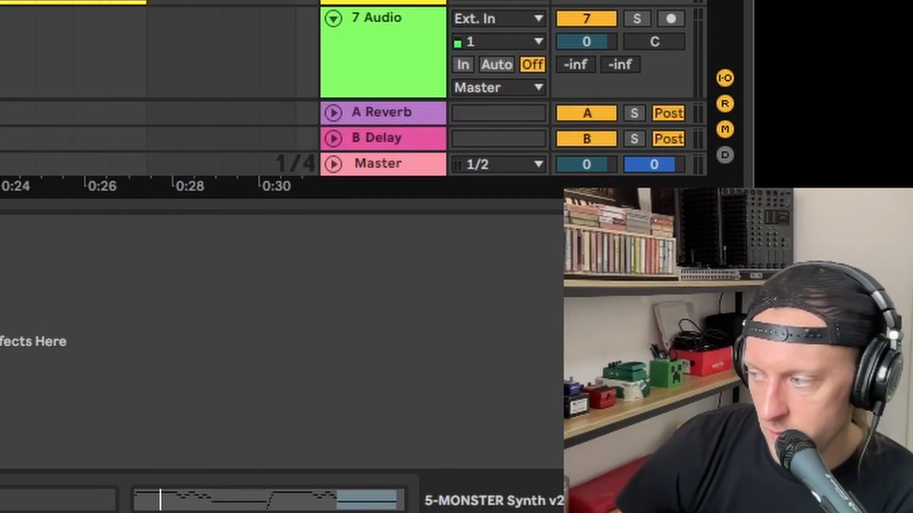
pyautogui.press('super+alt+l')
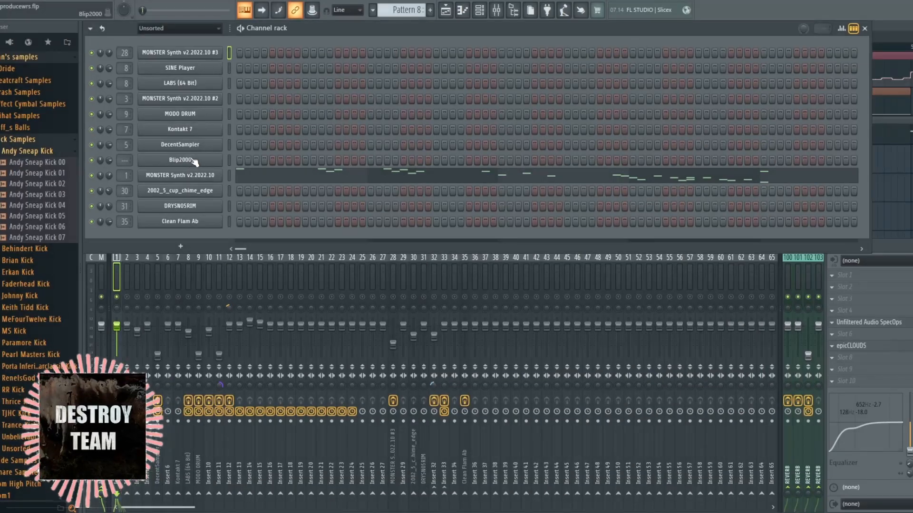
# In the FL Studio project, open the Blip2000 step sequencer channel and play its random-direction pattern
pyautogui.click(192, 160)
pyautogui.press('space')
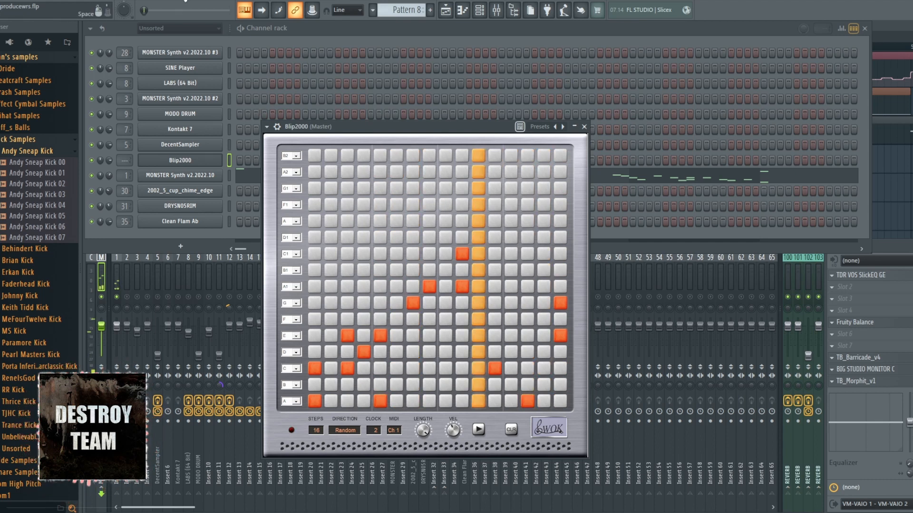
pyautogui.press('space')
pyautogui.hotkey('ctrl', 'space')
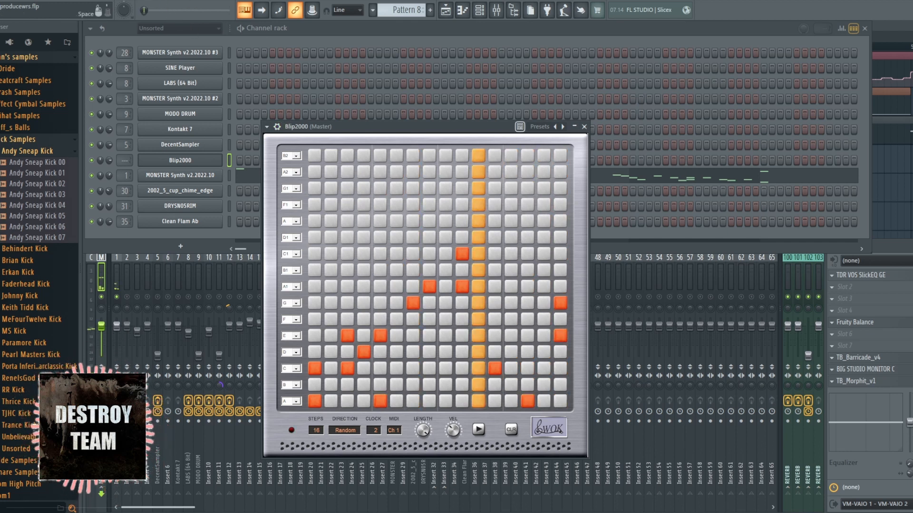
pyautogui.press('space')
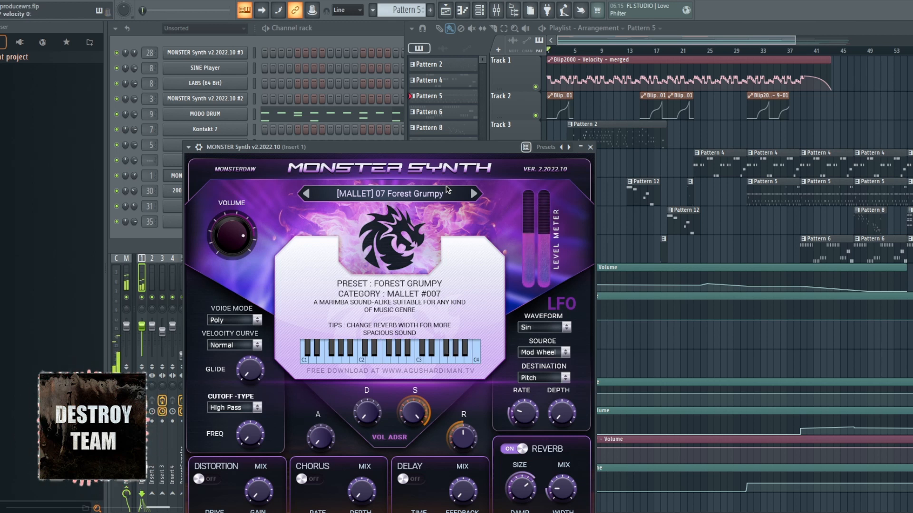
# Examine the SpecOps and epicCLOUDS effects on the mixer's Insert 1 that process the Forest Grumpy mallet sound
pyautogui.click(141, 283)
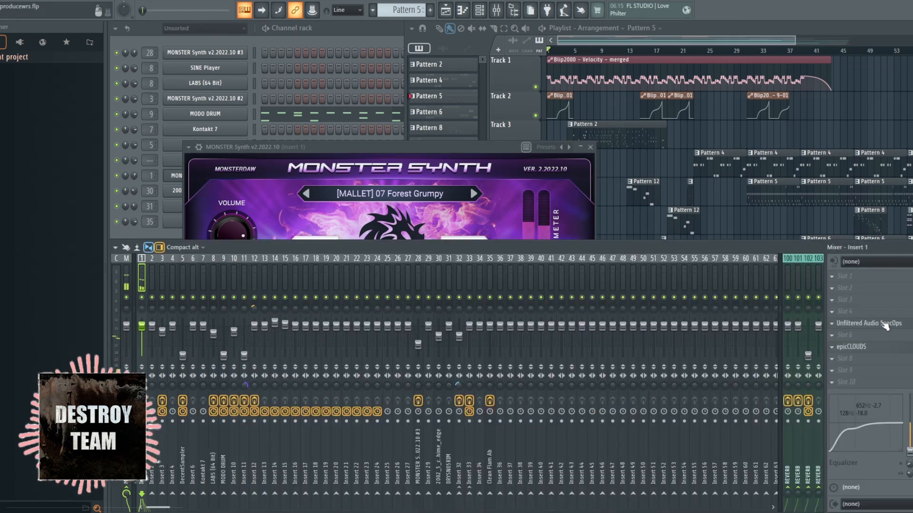
pyautogui.click(879, 324)
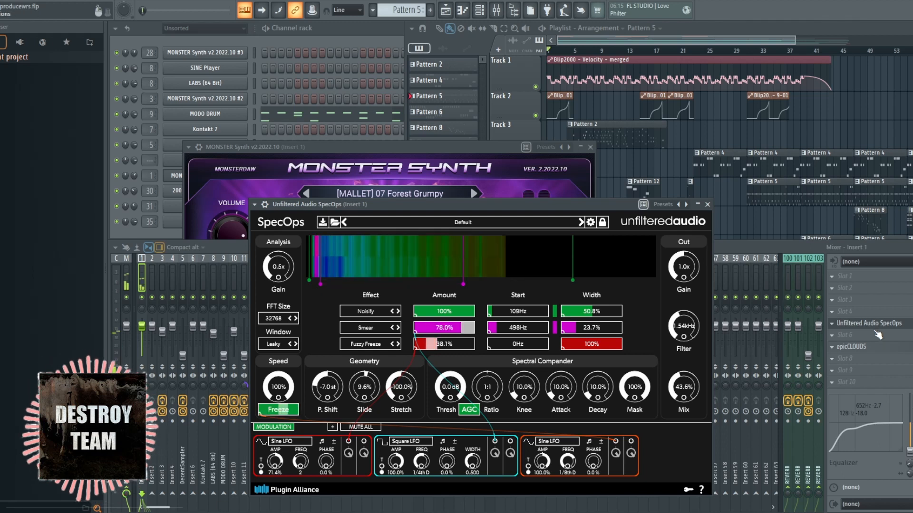
pyautogui.click(898, 348)
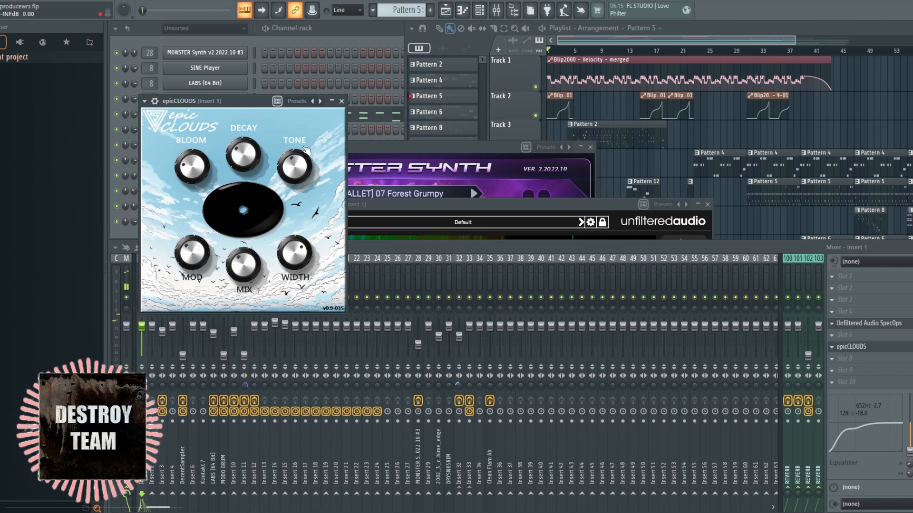
pyautogui.click(341, 101)
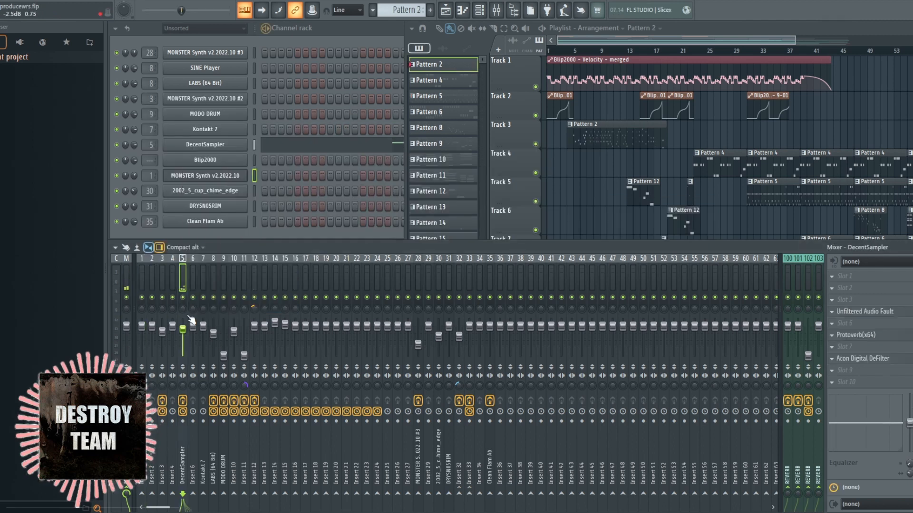
# Lower the DecentSampler mixer track's volume and open its Unfiltered Audio Fault effect
pyautogui.moveTo(183, 328); pyautogui.dragTo(360, 340)
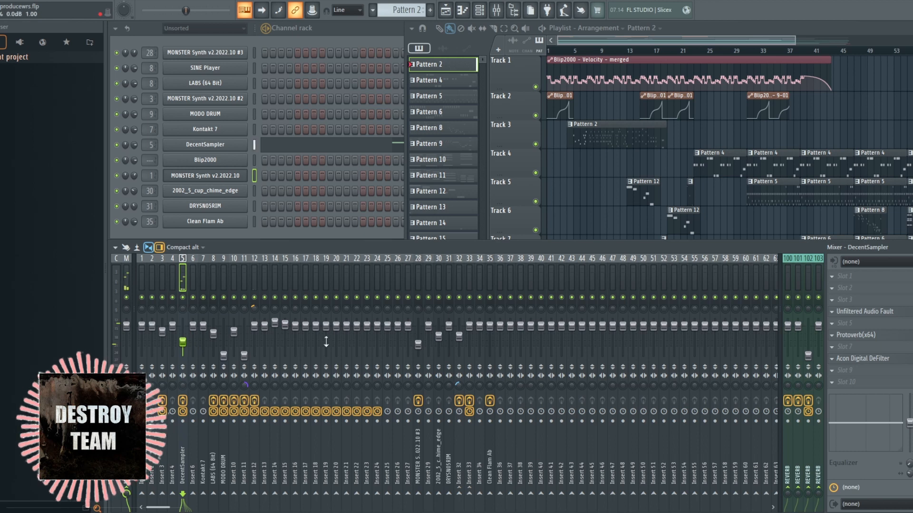
pyautogui.click(182, 402)
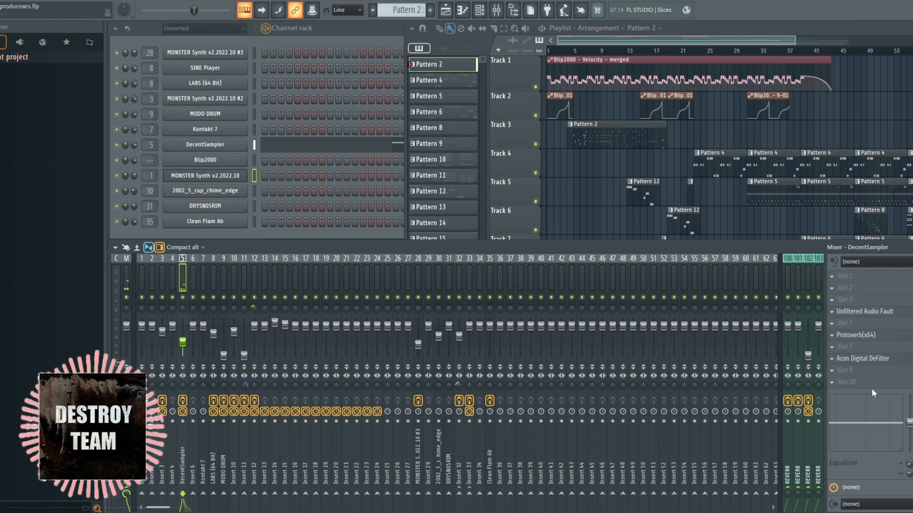
pyautogui.click(866, 312)
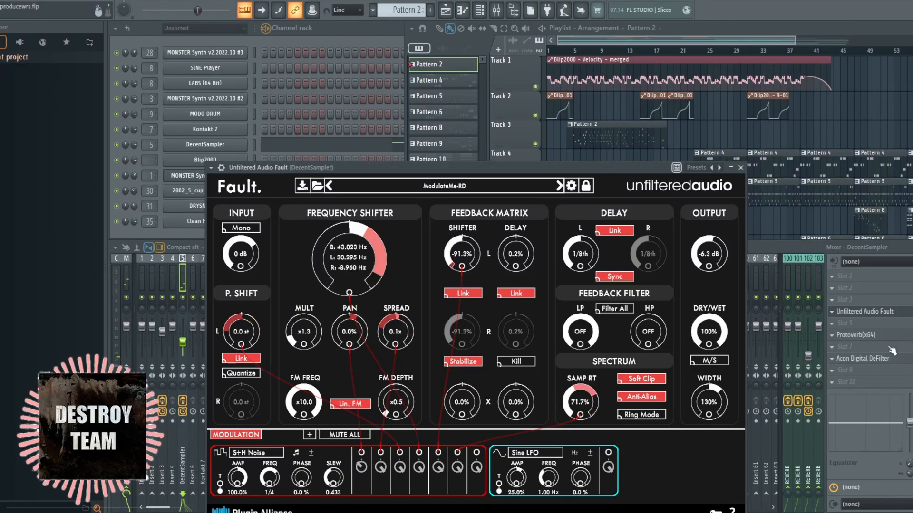
# Examine the Protoverb reverb and Acon Digital DeFilter effects on the DecentSampler mixer track
pyautogui.click(876, 335)
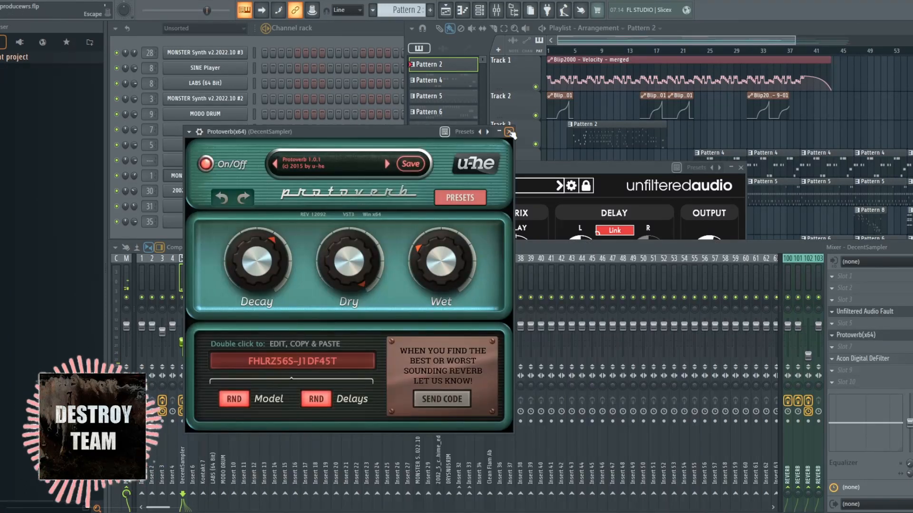
pyautogui.click(876, 335)
pyautogui.click(862, 358)
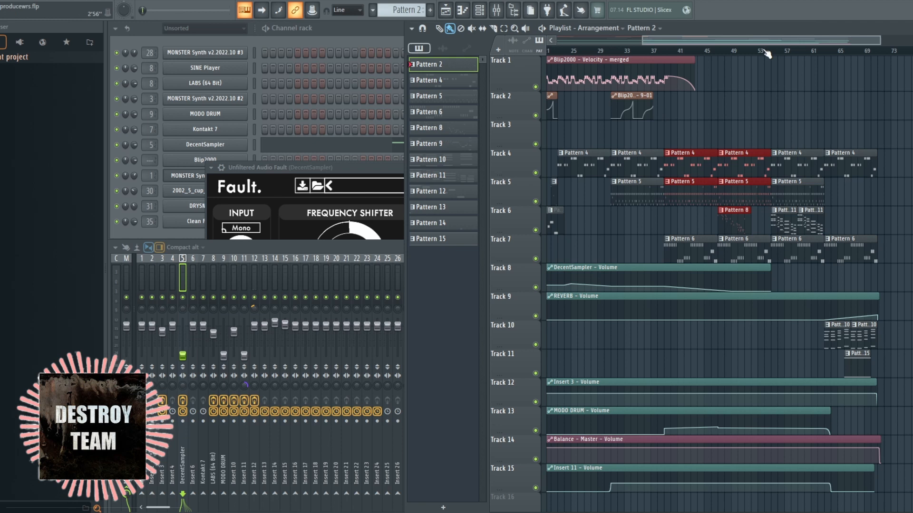
# Close the DeFilter window, select Pattern 12 from its clip on Track 6 of the playlist and play it
pyautogui.moveTo(766, 41); pyautogui.dragTo(683, 34)
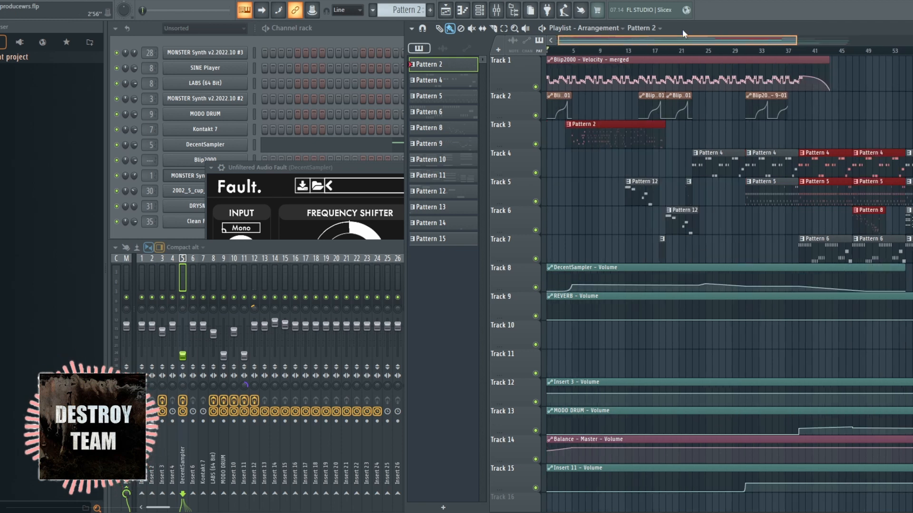
pyautogui.keyDown('ctrl'); pyautogui.click(762, 255); pyautogui.keyUp('ctrl')
pyautogui.click(683, 218)
pyautogui.press('space')
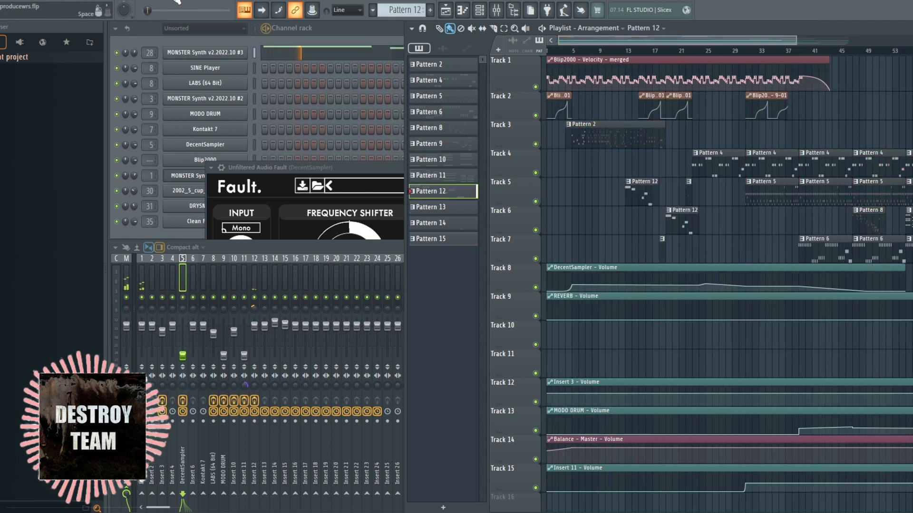
# Show the channel playing Pattern 12 and open the SpecOps effect on its MONSTER Synth mixer track 28
pyautogui.doubleClick(358, 32)
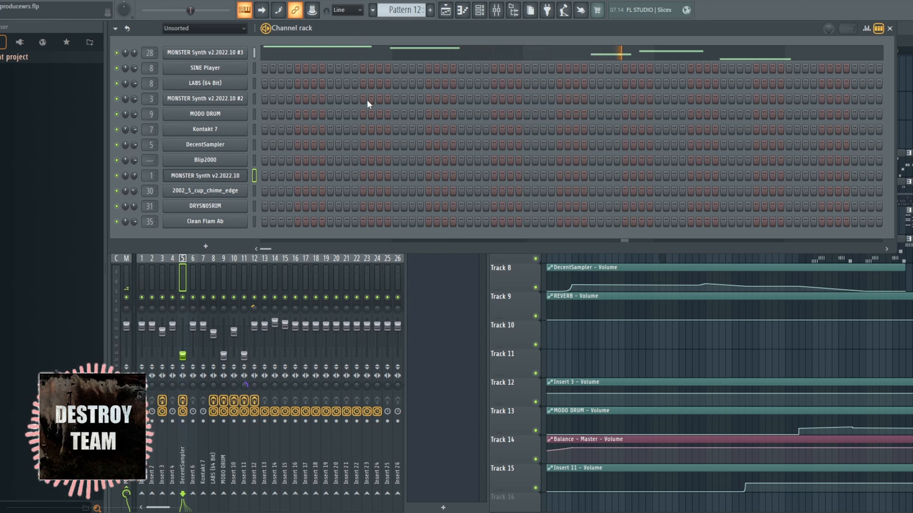
pyautogui.click(377, 260)
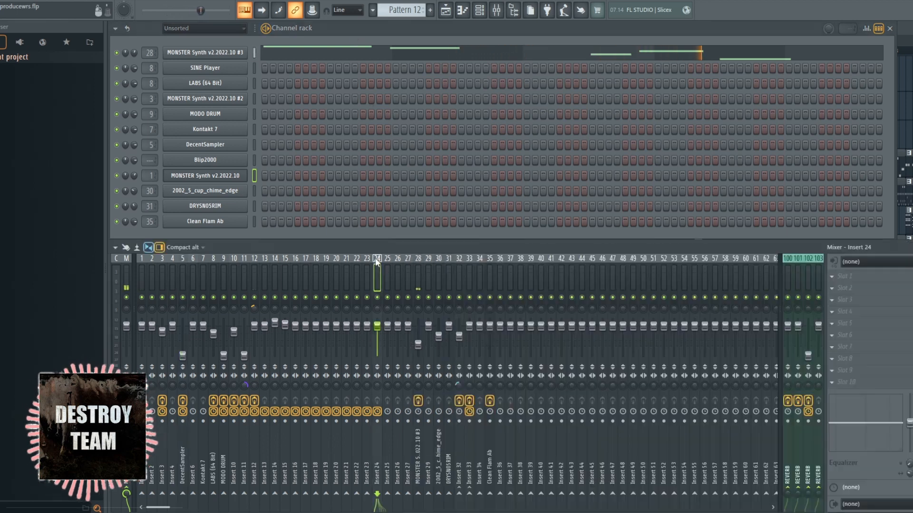
pyautogui.click(416, 278)
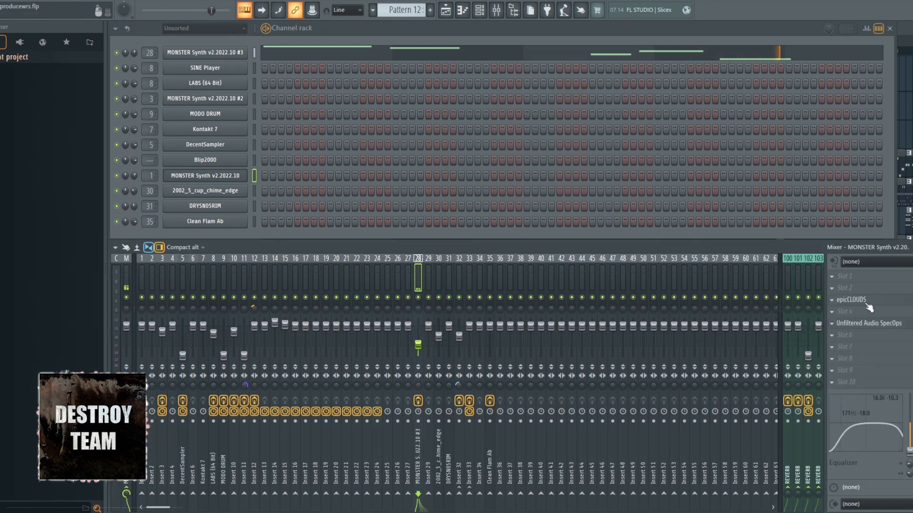
pyautogui.click(873, 325)
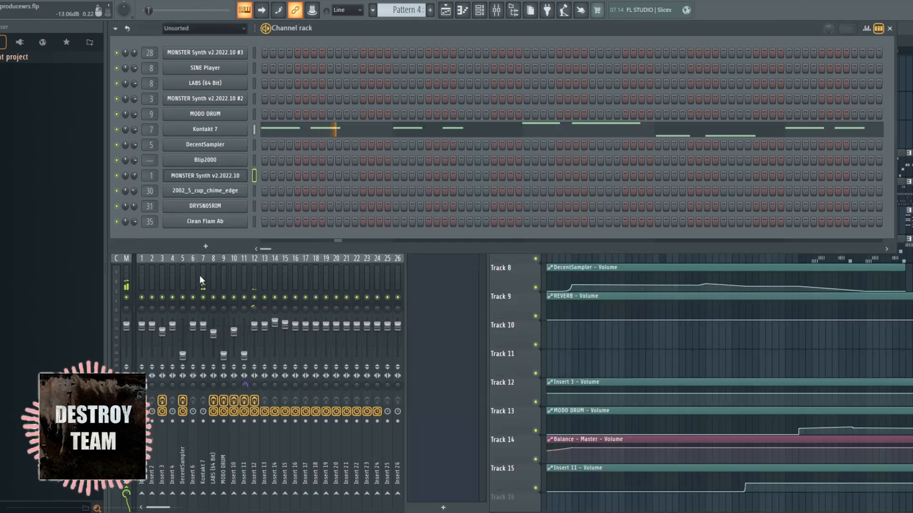
# Starting from the Kontakt 7 mixer track, examine Velvet Machine on reverb send 100 and epicPLATE on send 101
pyautogui.click(201, 275)
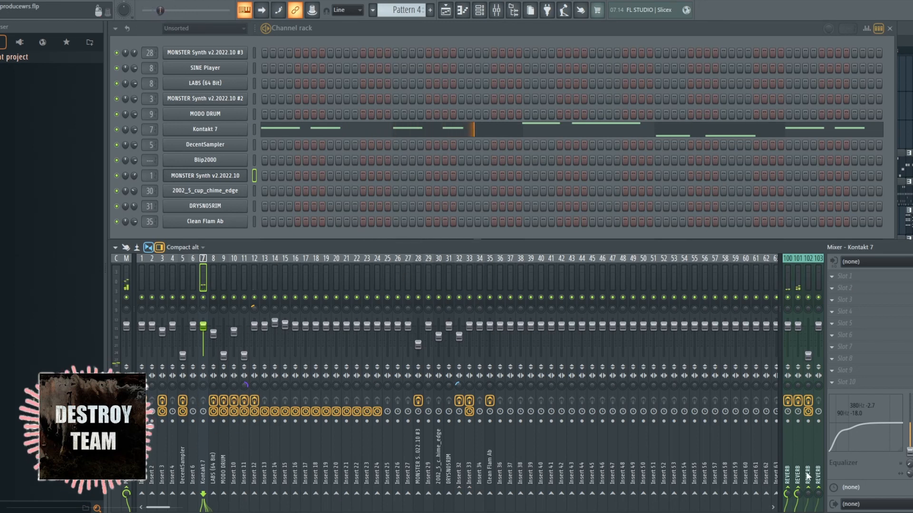
pyautogui.click(790, 283)
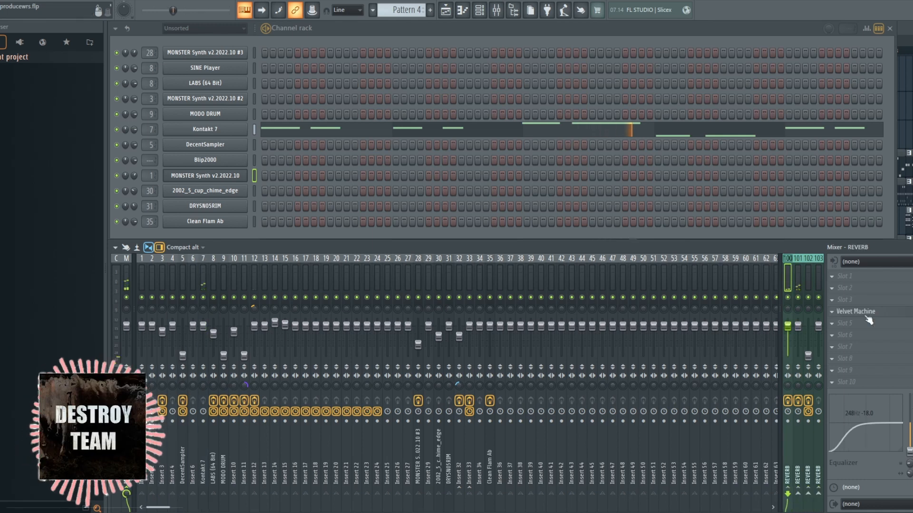
pyautogui.click(866, 315)
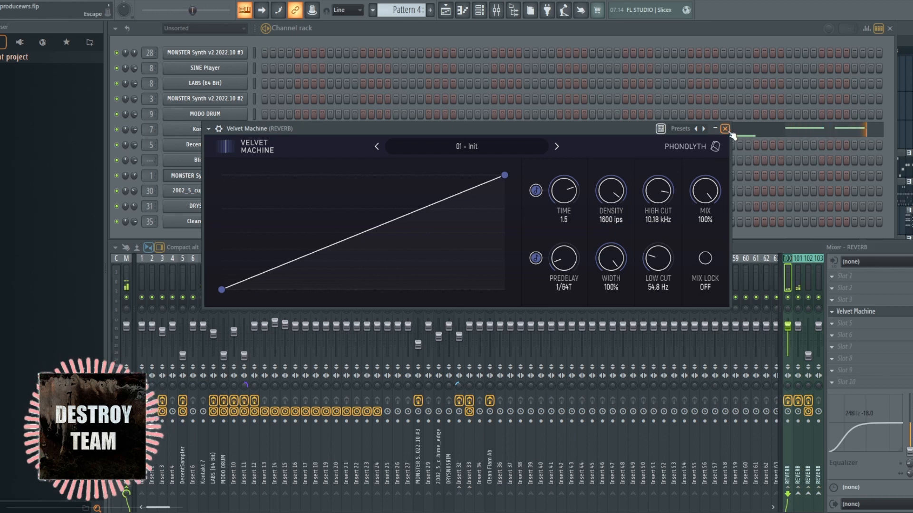
pyautogui.click(724, 128)
pyautogui.click(800, 280)
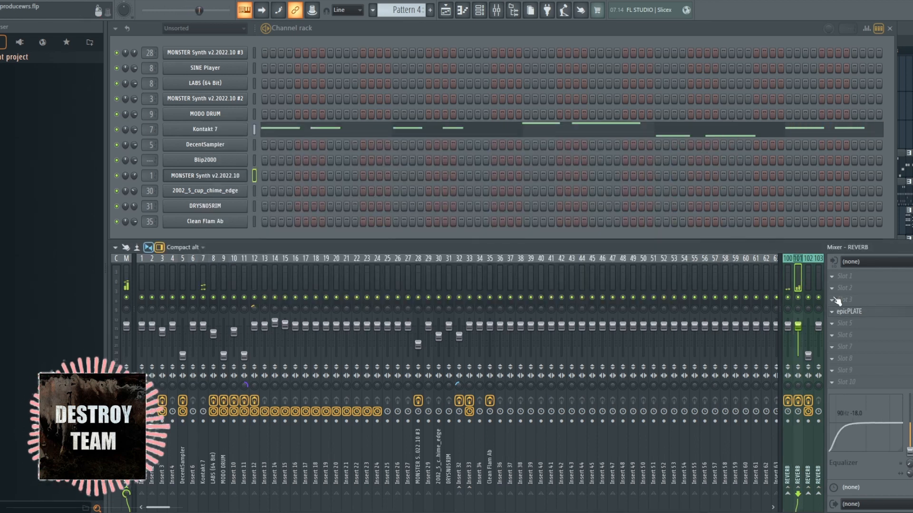
pyautogui.click(867, 316)
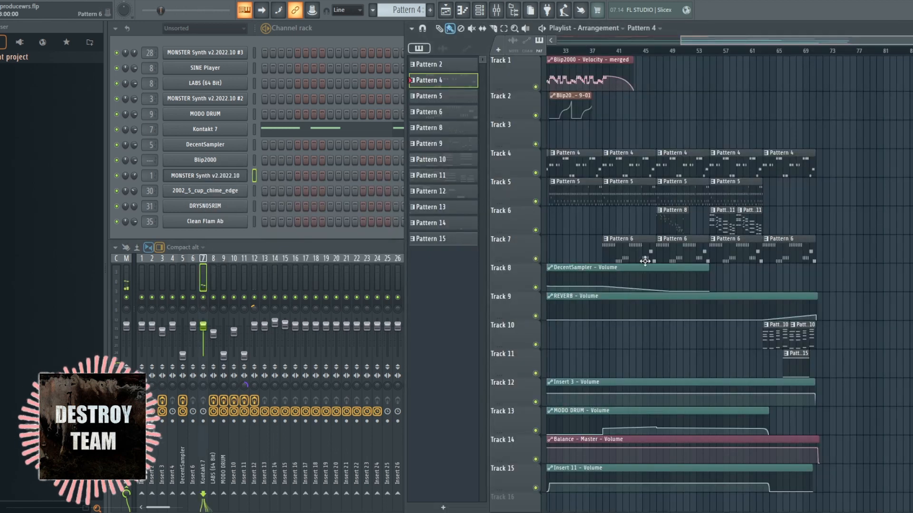
# Select Pattern 6 and compare Insert 3 with and without its Finisher Dynamo effect
pyautogui.click(645, 261)
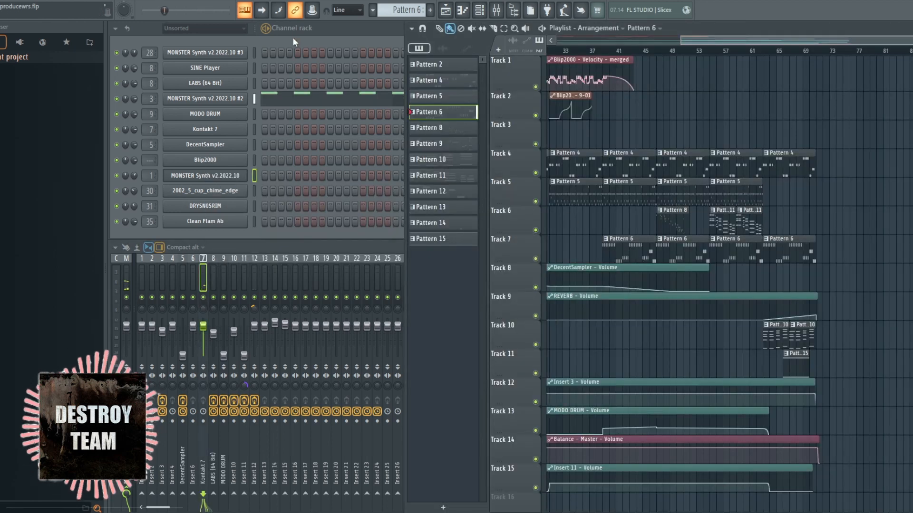
pyautogui.click(163, 284)
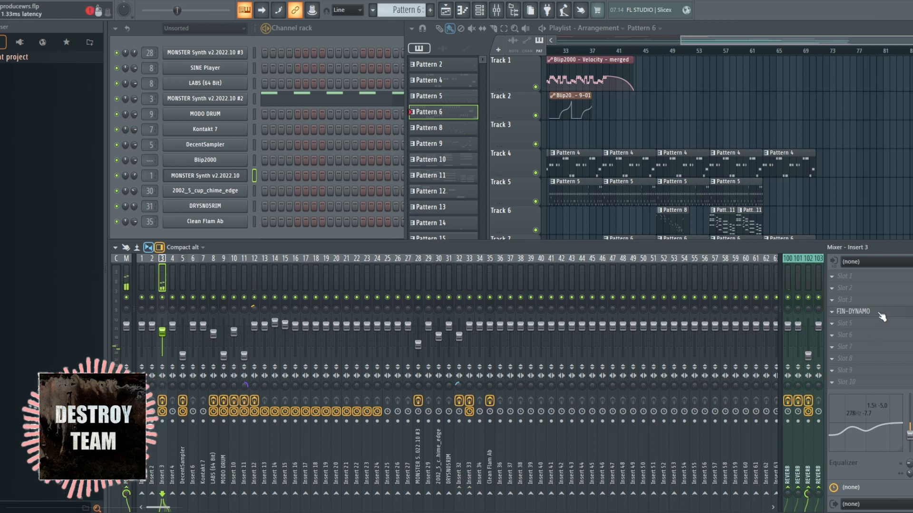
pyautogui.click(879, 313)
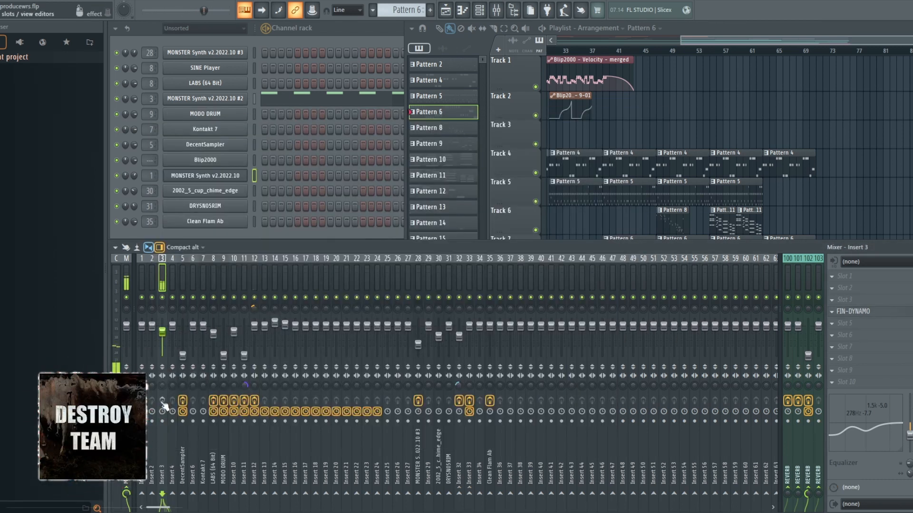
pyautogui.click(163, 403)
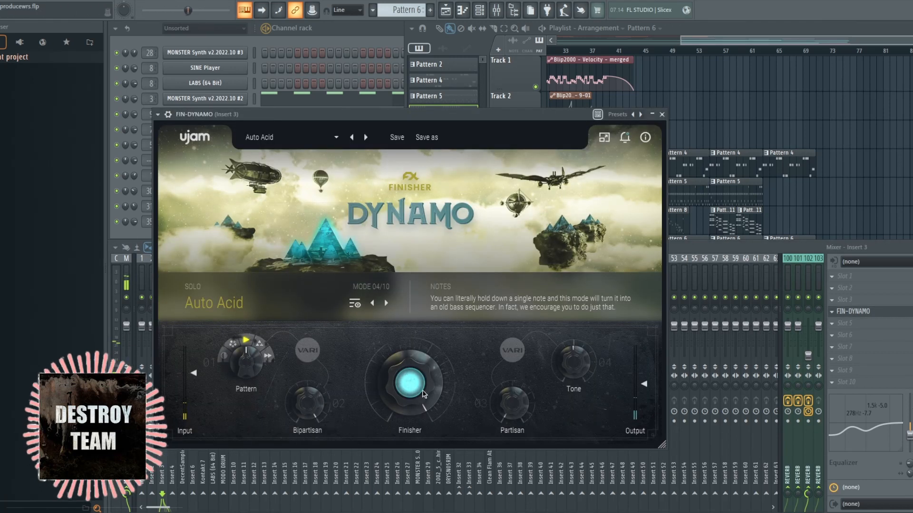
pyautogui.click(662, 114)
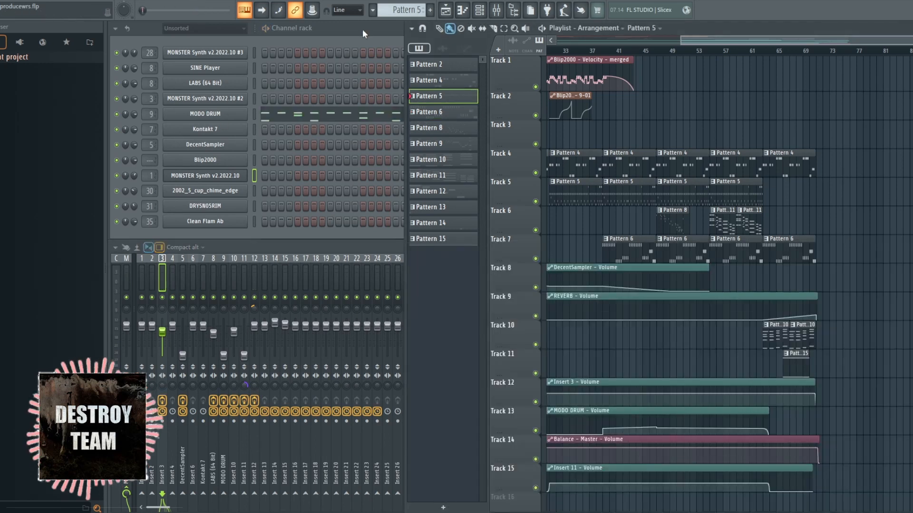
# Raise Insert 11's volume during the MODO DRUM pattern and open the Unfiltered Audio Dent 2 effect on Insert 10
pyautogui.click(363, 30)
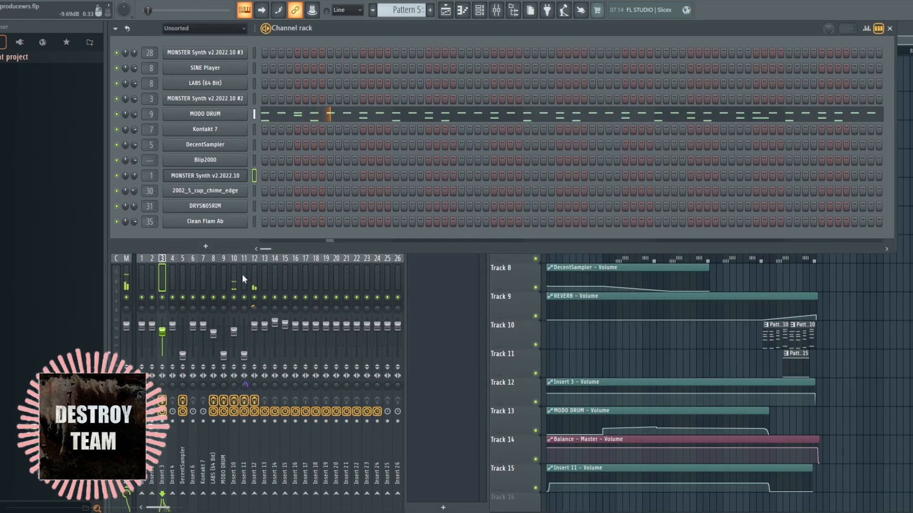
pyautogui.moveTo(244, 356); pyautogui.dragTo(245, 347)
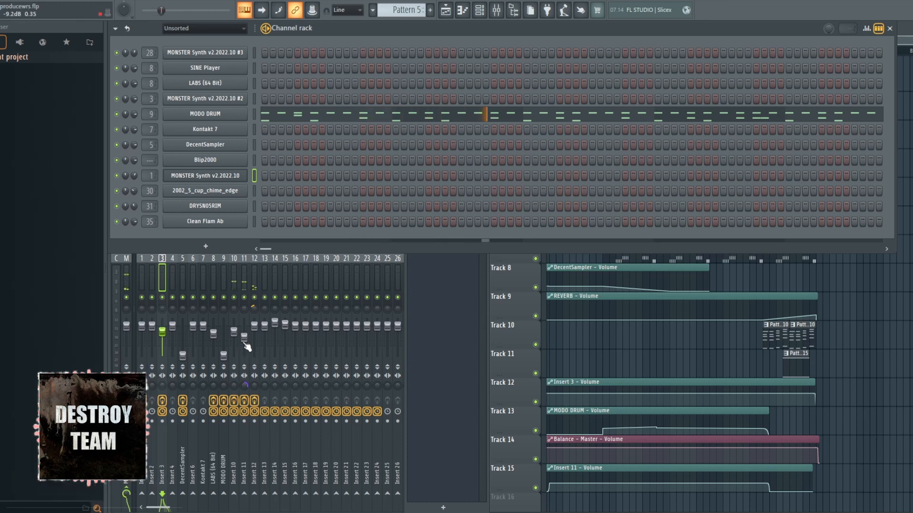
pyautogui.click(235, 278)
pyautogui.click(899, 326)
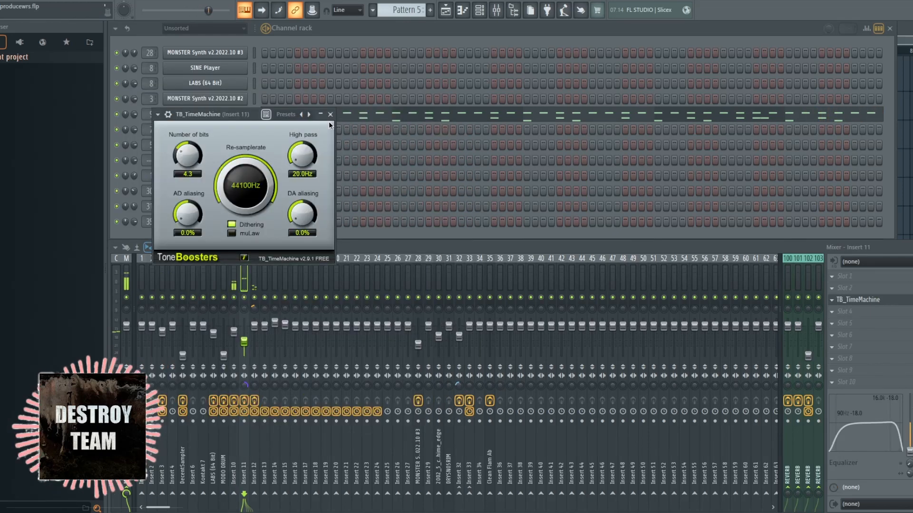
# Examine the TB_TimeMachine effect on mixer Insert 12 and close its window
pyautogui.click(330, 113)
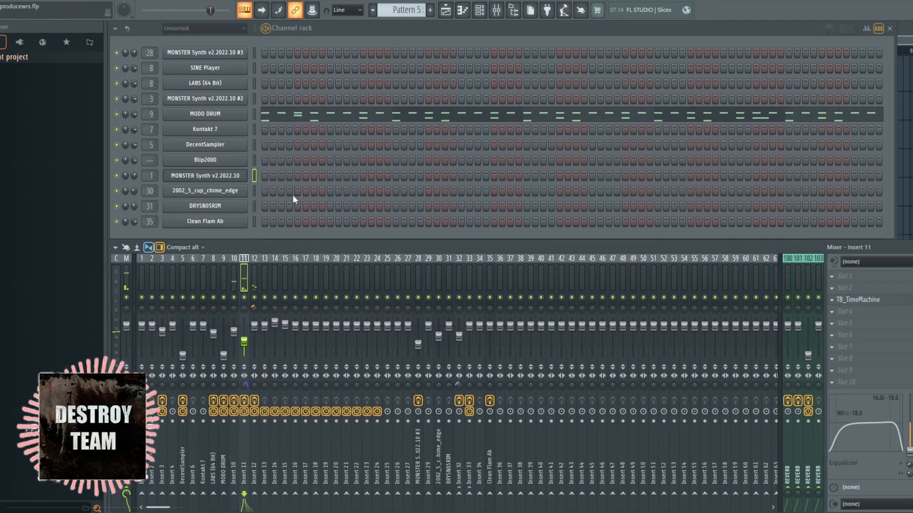
pyautogui.click(257, 275)
pyautogui.click(879, 324)
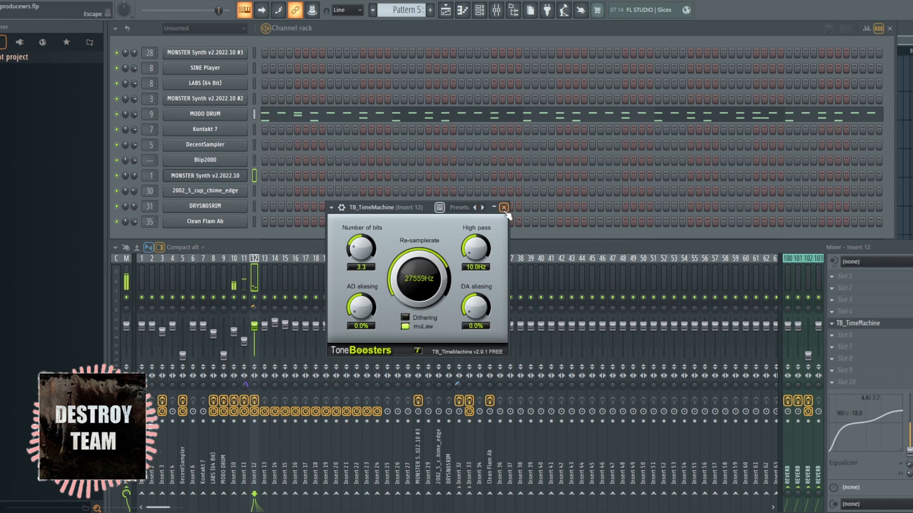
pyautogui.click(504, 207)
# Raise the MODO DRUM mixer track's volume and open its Unfiltered Audio Fault effect
pyautogui.click(223, 333)
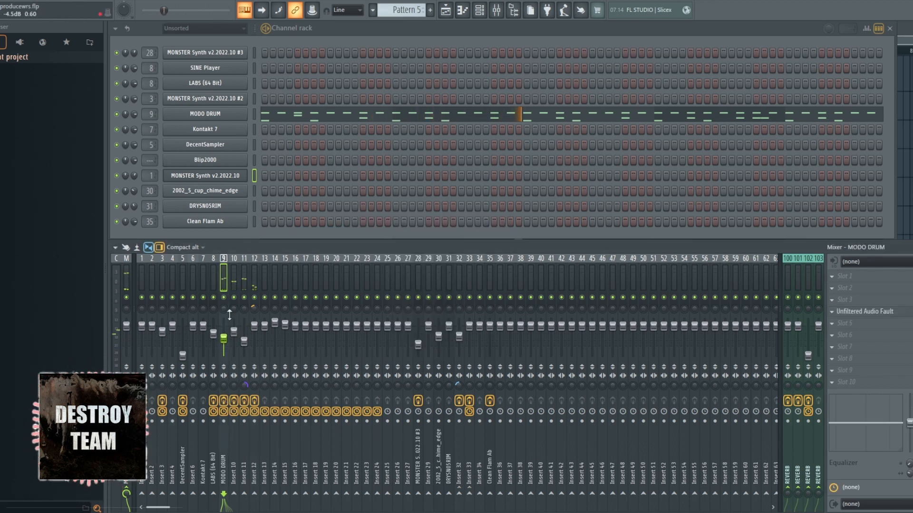
pyautogui.click(893, 312)
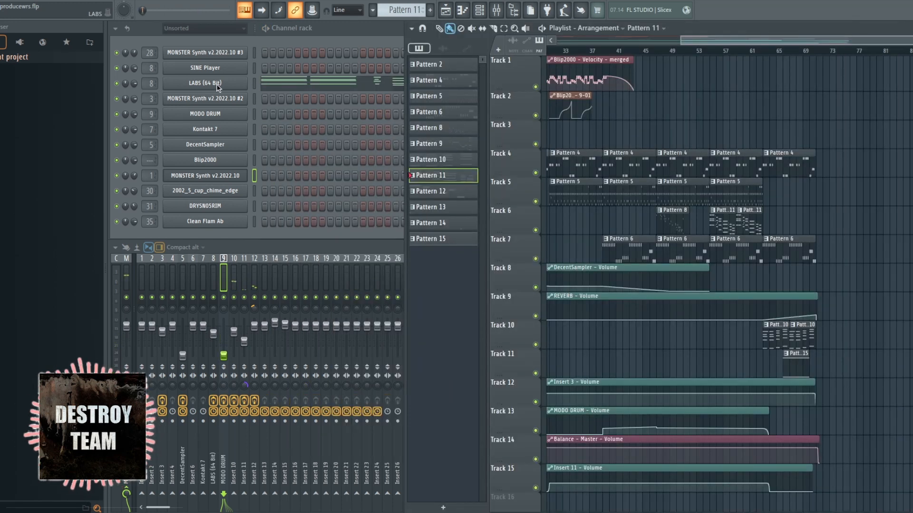
# Examine the LABS Soft Piano instrument and the Airwindows ToTape664 effect on its mixer track
pyautogui.click(217, 84)
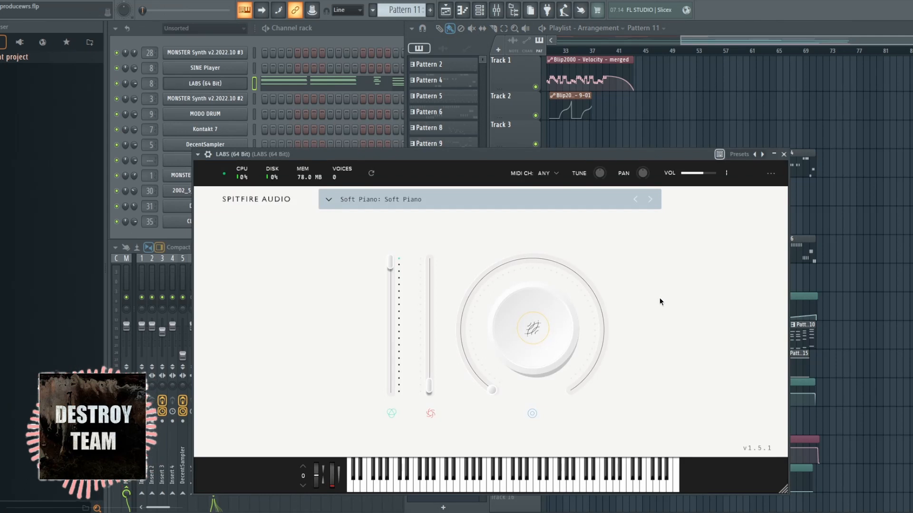
pyautogui.click(784, 155)
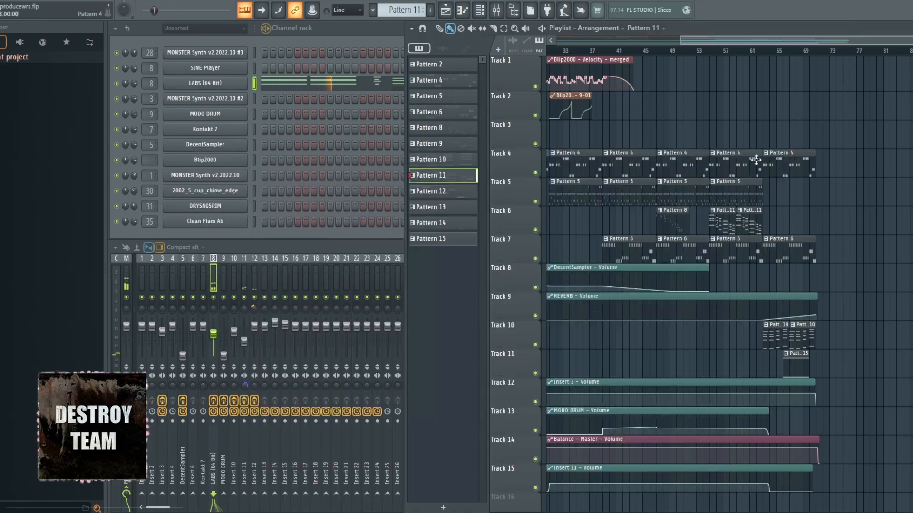
pyautogui.click(215, 278)
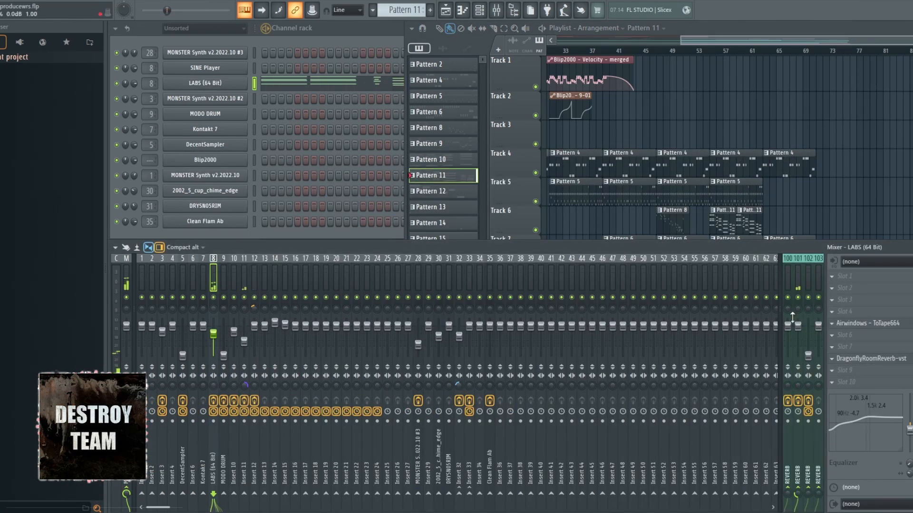
pyautogui.click(888, 328)
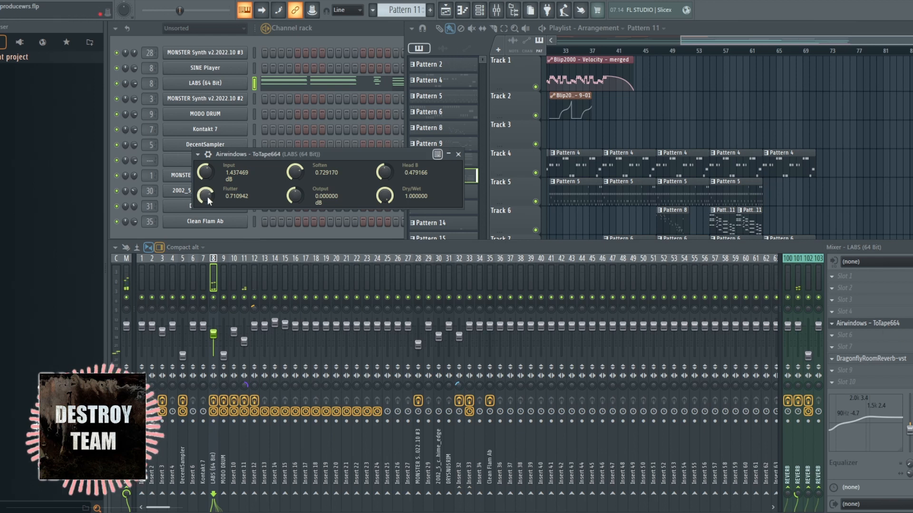
pyautogui.click(458, 154)
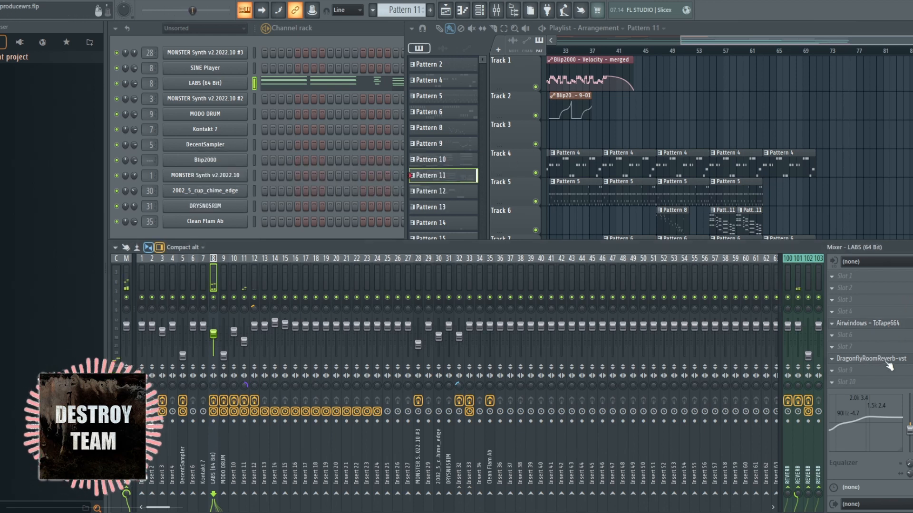
pyautogui.press('F7')
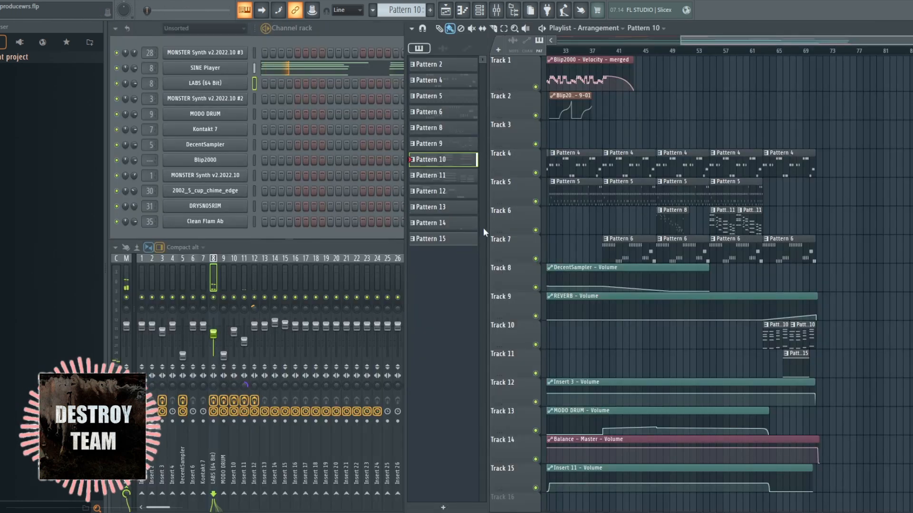
# Open the SINE Player channel and browse its free Helix string ensemble library
pyautogui.click(220, 71)
pyautogui.scroll(-6, 550, 279)
pyautogui.scroll(3, 524, 230)
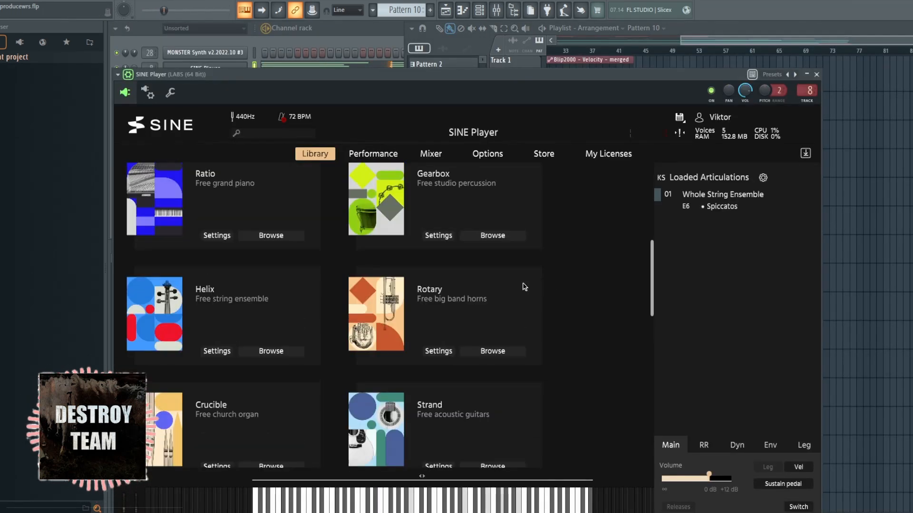
pyautogui.click(271, 351)
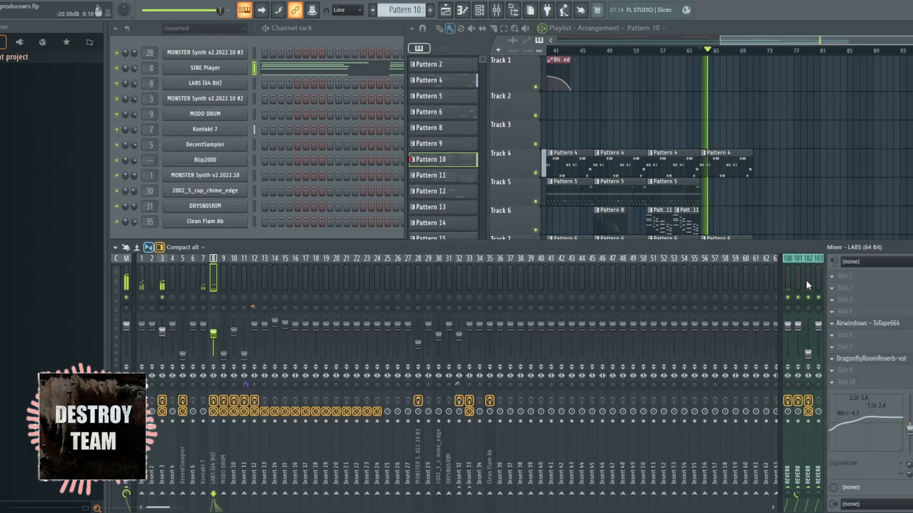
# Examine the Corkscrew, Velvet Machine and Termless effects on REVERB mixer track 102 and close their windows
pyautogui.click(875, 301)
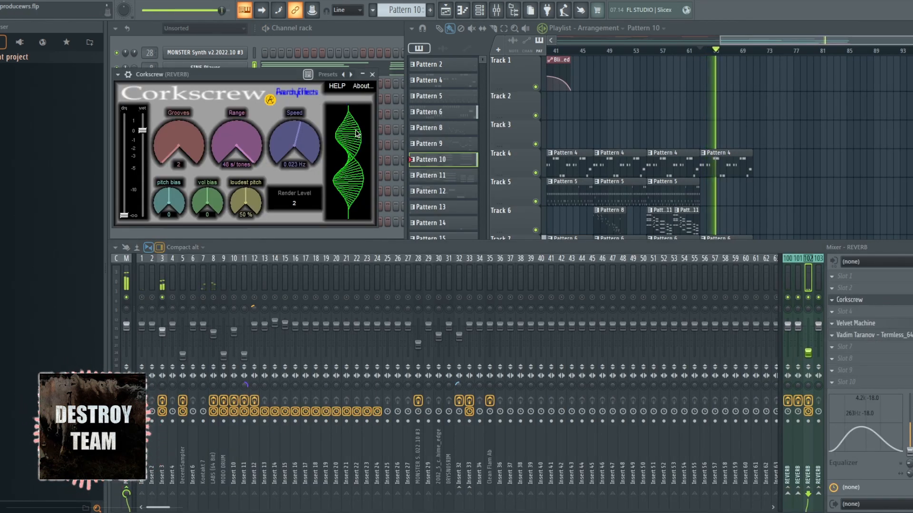
pyautogui.click(875, 324)
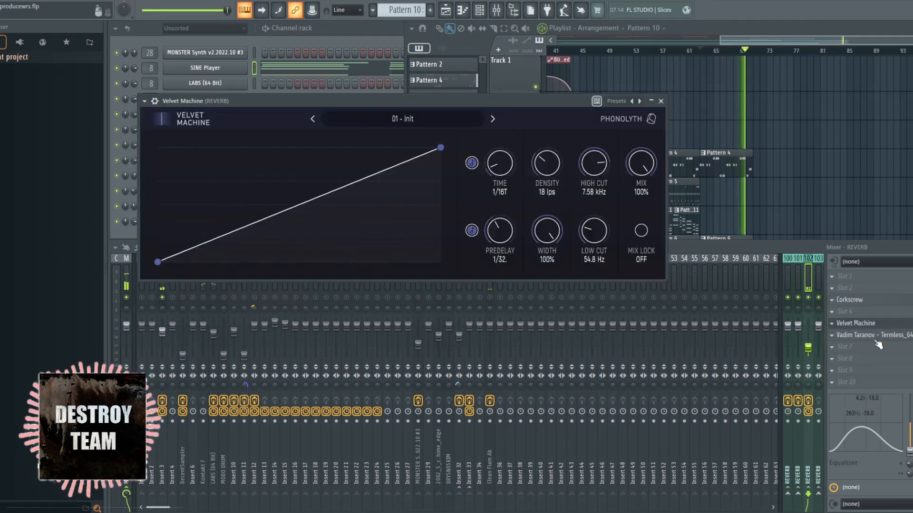
pyautogui.click(875, 336)
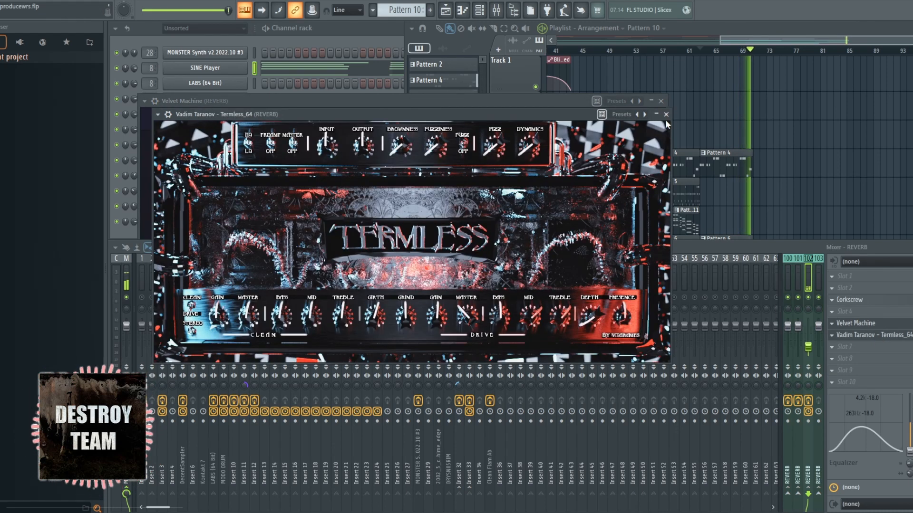
pyautogui.click(666, 114)
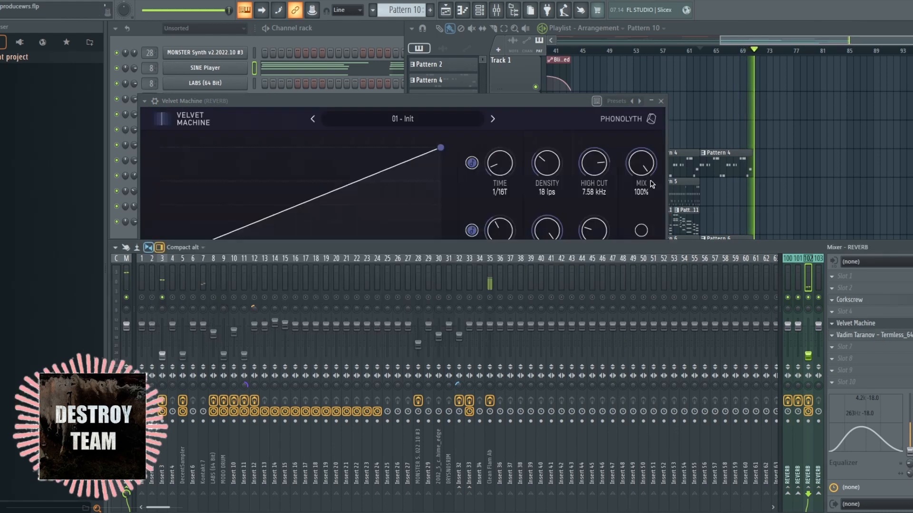
pyautogui.click(661, 101)
# Examine the NA 8180_2 amp effect on the Clean Flam Ab mixer track and close its window
pyautogui.click(506, 280)
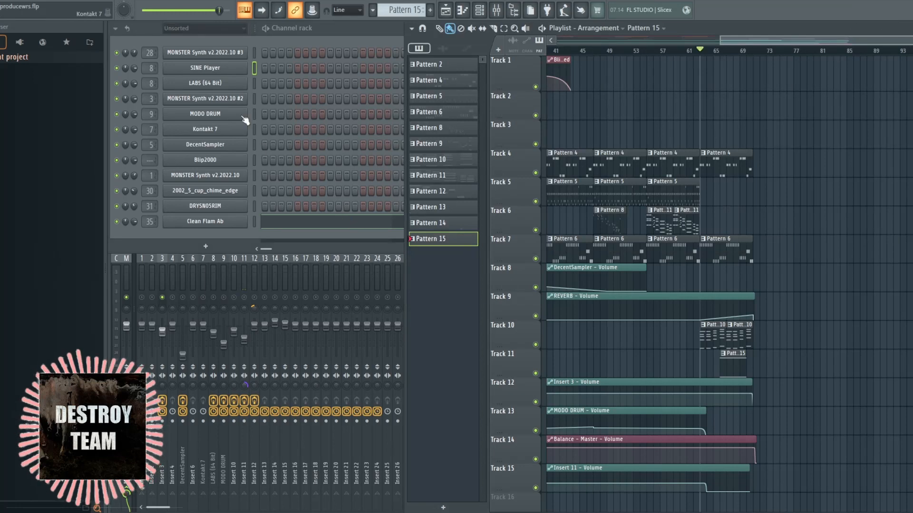
pyautogui.click(361, 40)
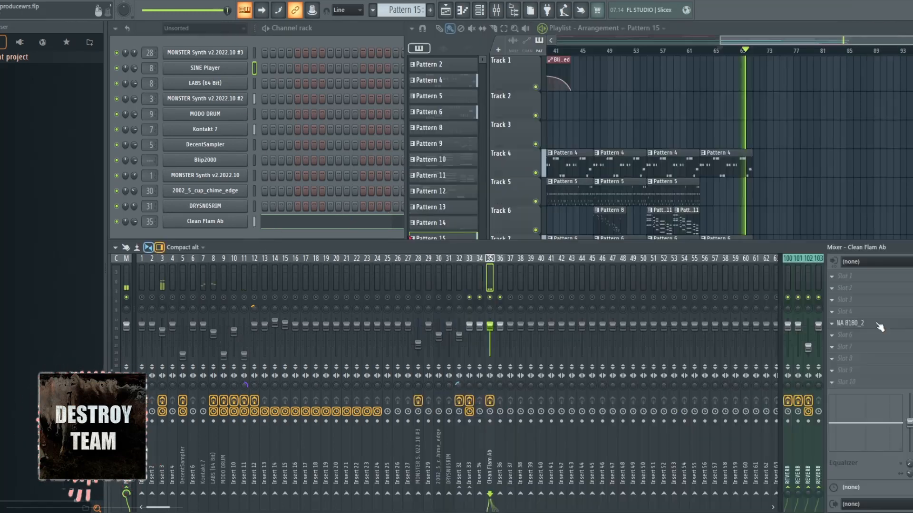
pyautogui.click(879, 324)
pyautogui.click(544, 264)
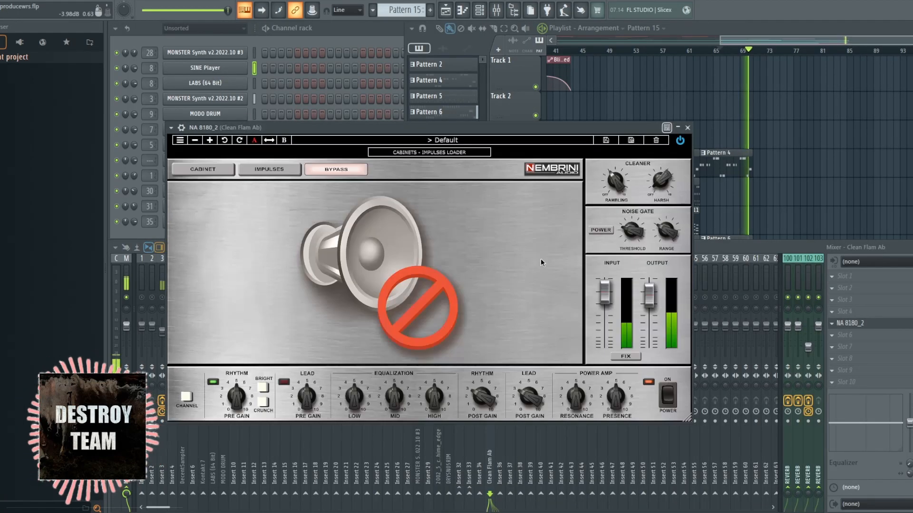
pyautogui.click(688, 128)
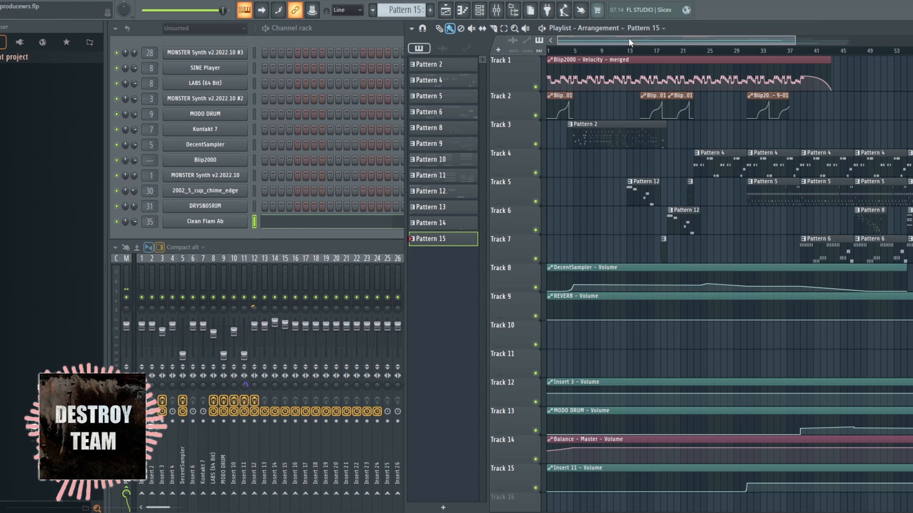
pyautogui.moveTo(628, 39); pyautogui.dragTo(322, 14)
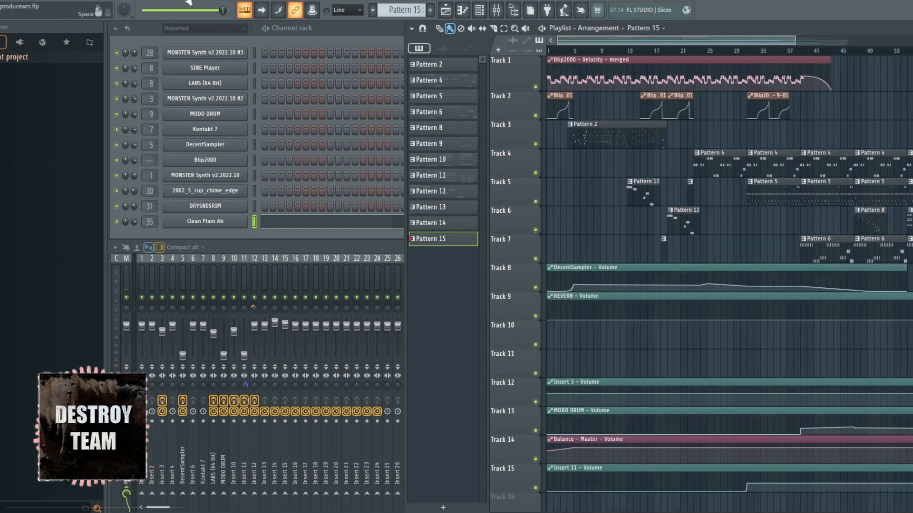
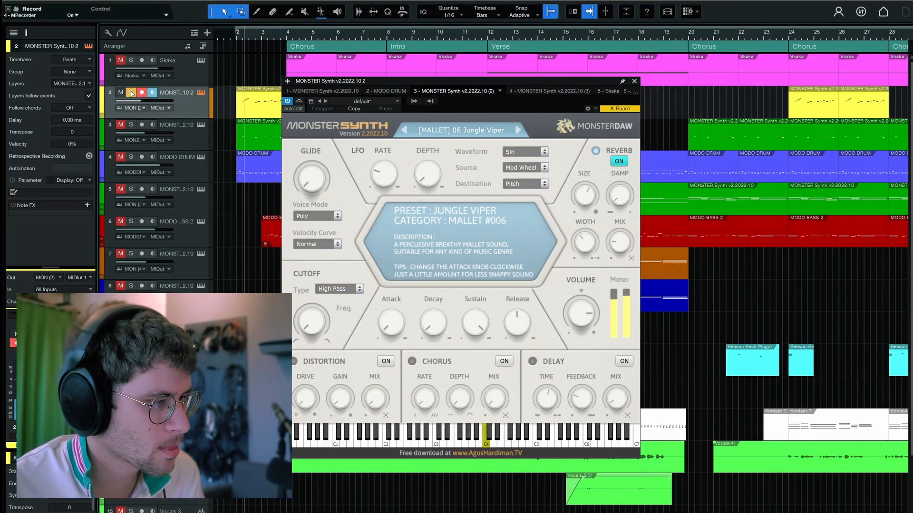
# Solo the MONSTER Synth part on track 3, open its Jungle Viper mallet instrument and audition it
pyautogui.press('space')
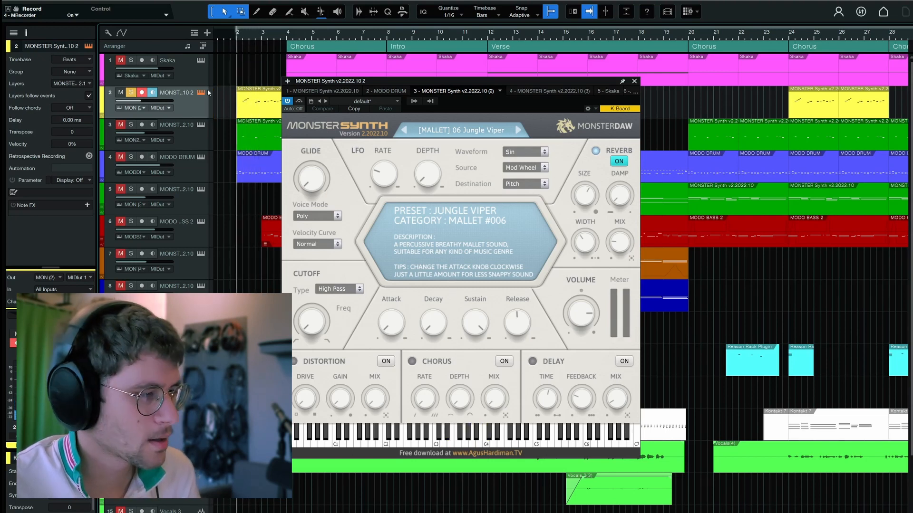
pyautogui.click(200, 126)
pyautogui.click(131, 125)
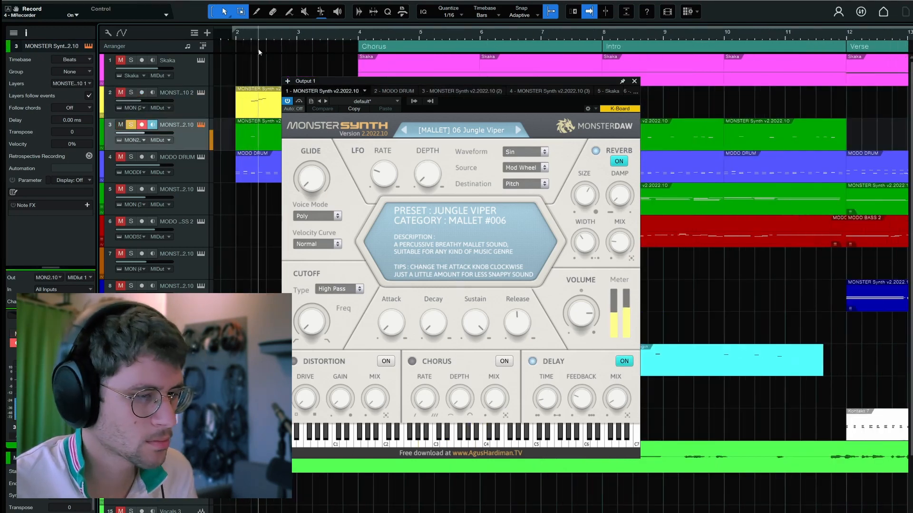
pyautogui.press('space')
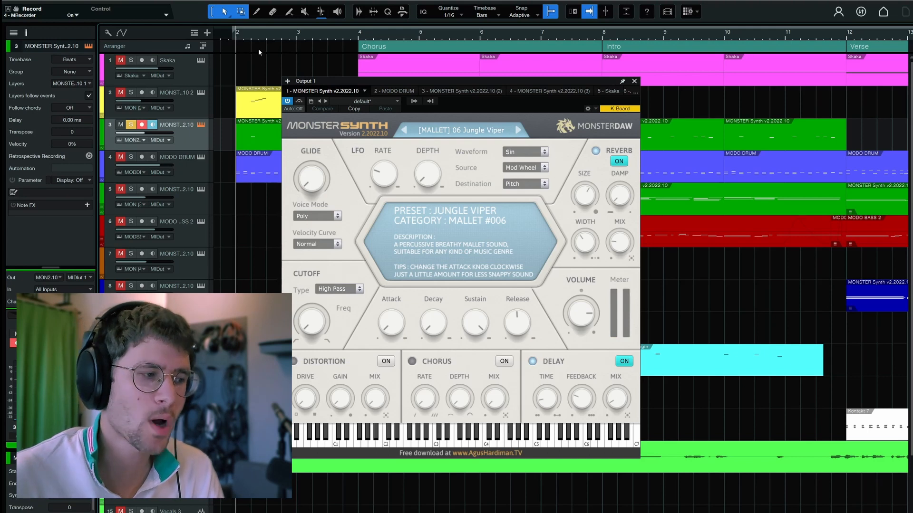
# Compare the entropyEQ+ effects on MONSTER Synth tracks 2 and 3 while auditioning both mallet parts
pyautogui.click(144, 99)
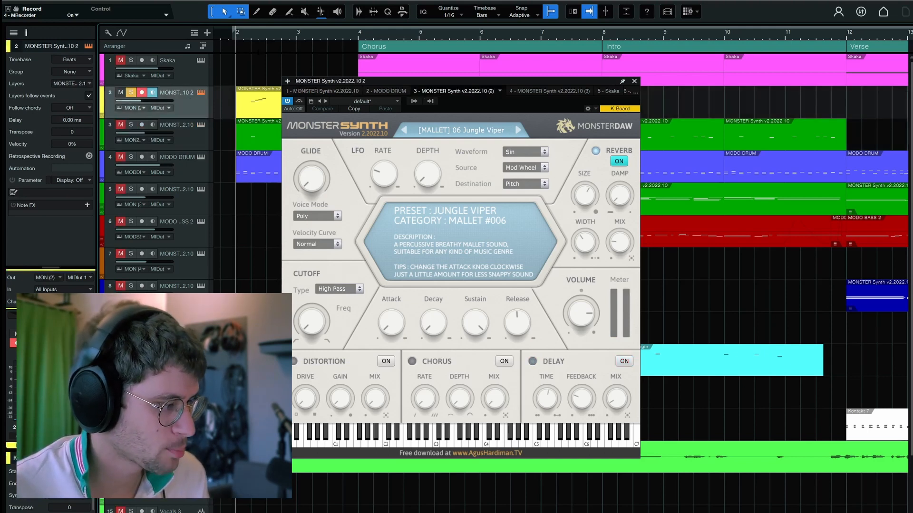
pyautogui.doubleClick(65, 328)
pyautogui.moveTo(383, 141); pyautogui.dragTo(405, 148)
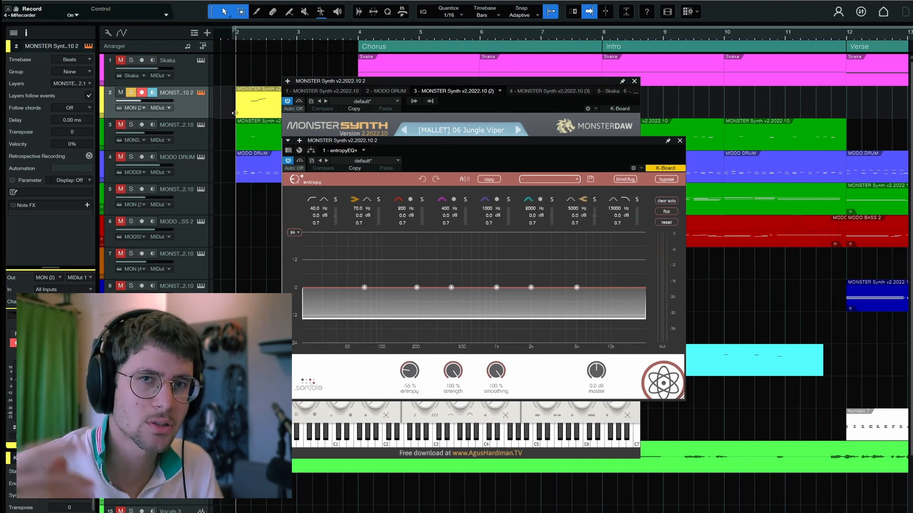
pyautogui.press('space')
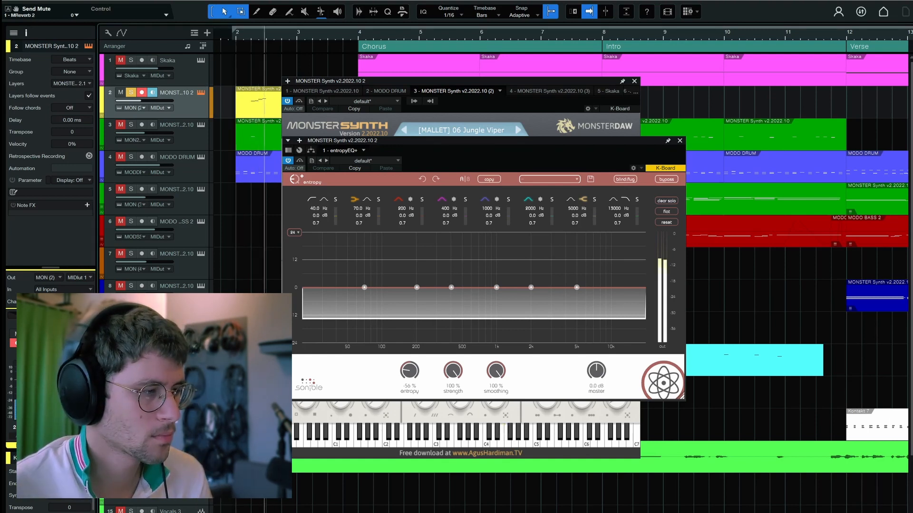
pyautogui.press('space')
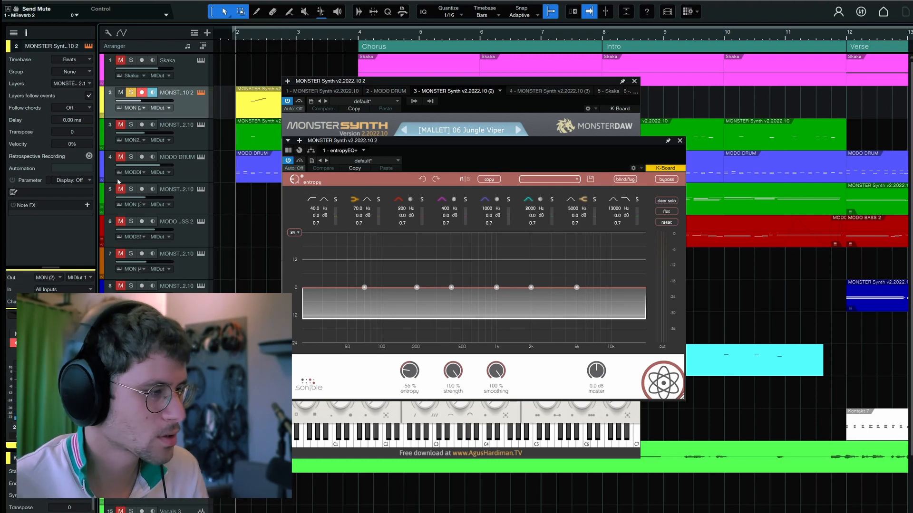
pyautogui.click(176, 146)
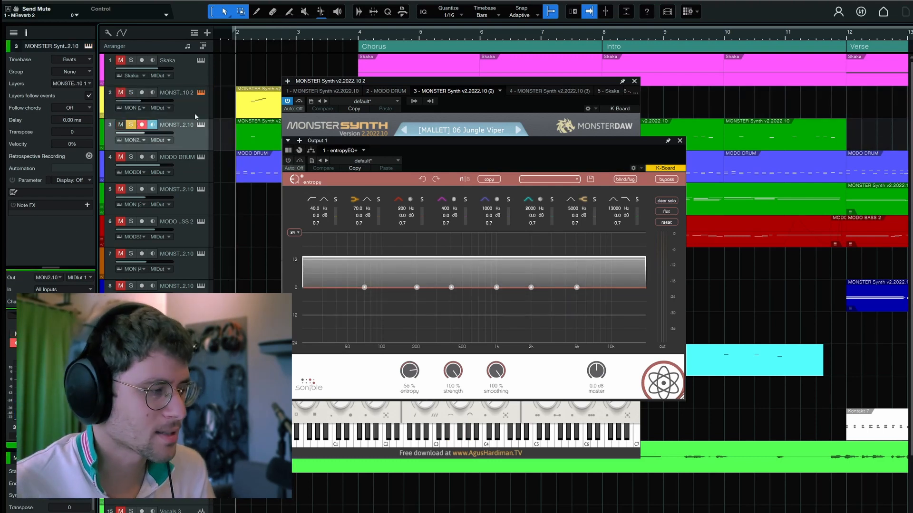
pyautogui.press('space')
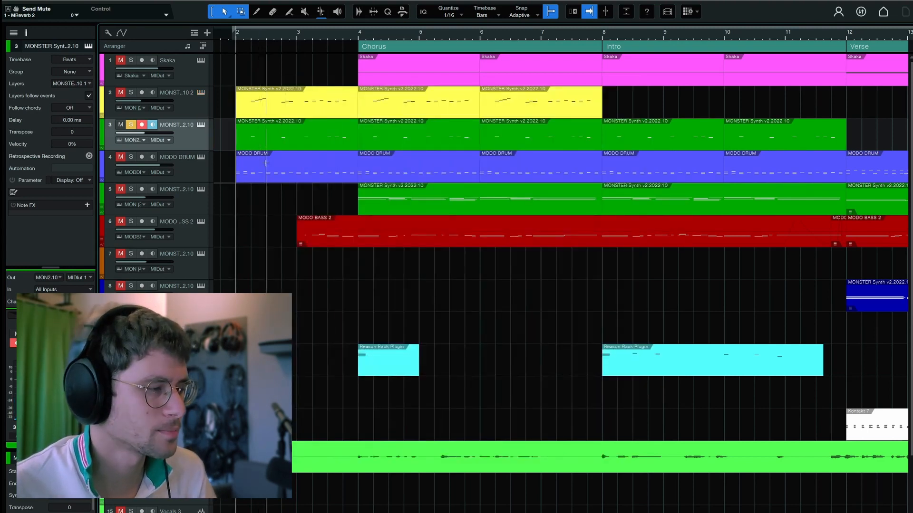
# Solo MODO DRUM together with track 3 and enable the SL Comp and Clipper effects on the snare
pyautogui.click(193, 169)
pyautogui.click(203, 159)
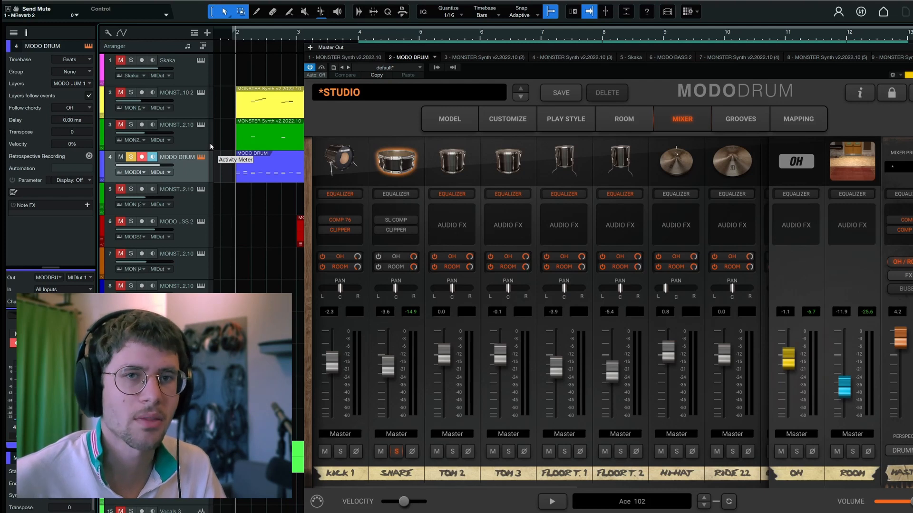
pyautogui.click(131, 126)
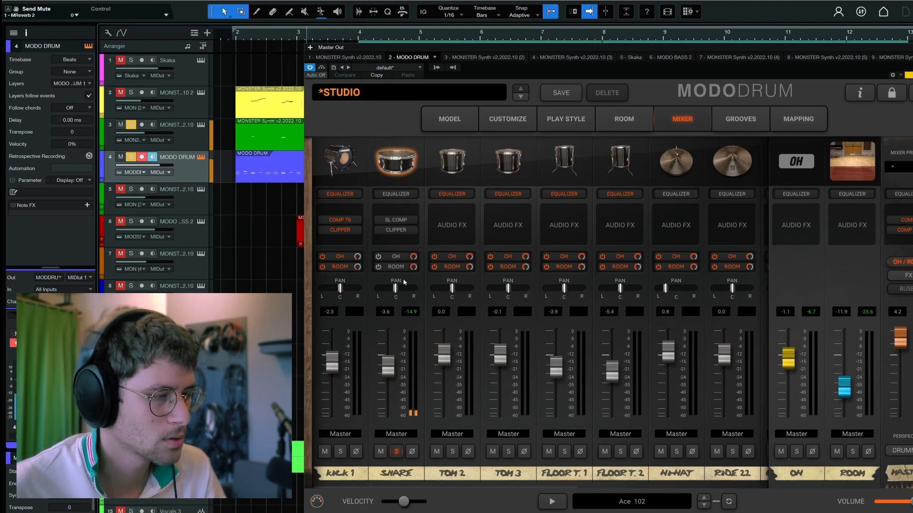
pyautogui.click(379, 230)
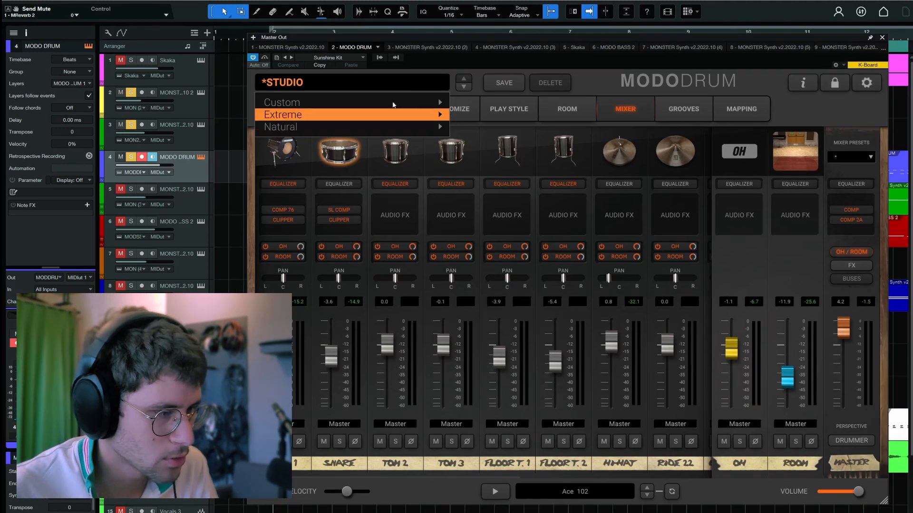
# Check MODO DRUM's Sunshine Kit preset and play the drums together with both mallet tracks
pyautogui.moveTo(339, 109)
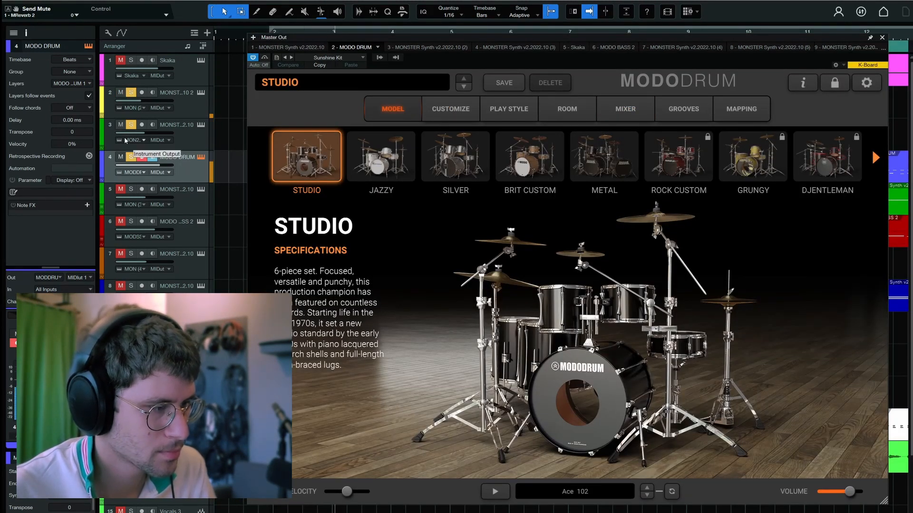
pyautogui.click(320, 58)
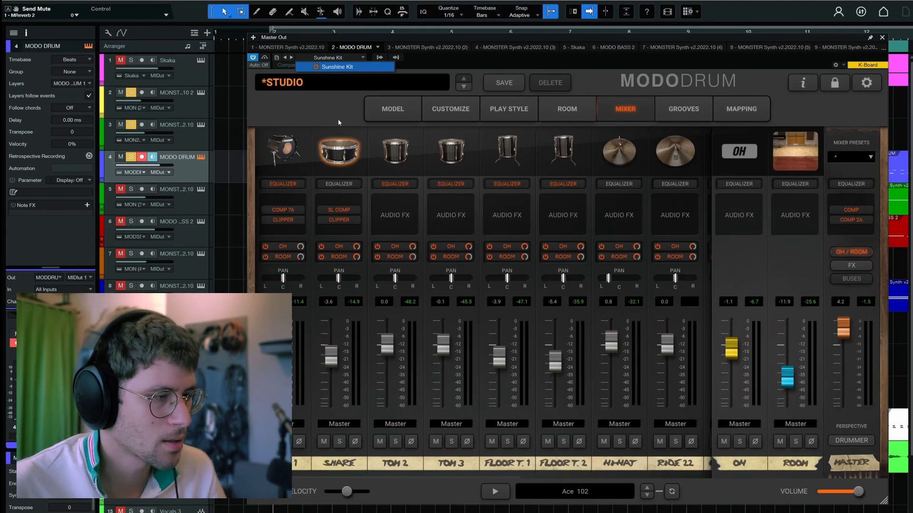
pyautogui.click(299, 119)
pyautogui.press('space')
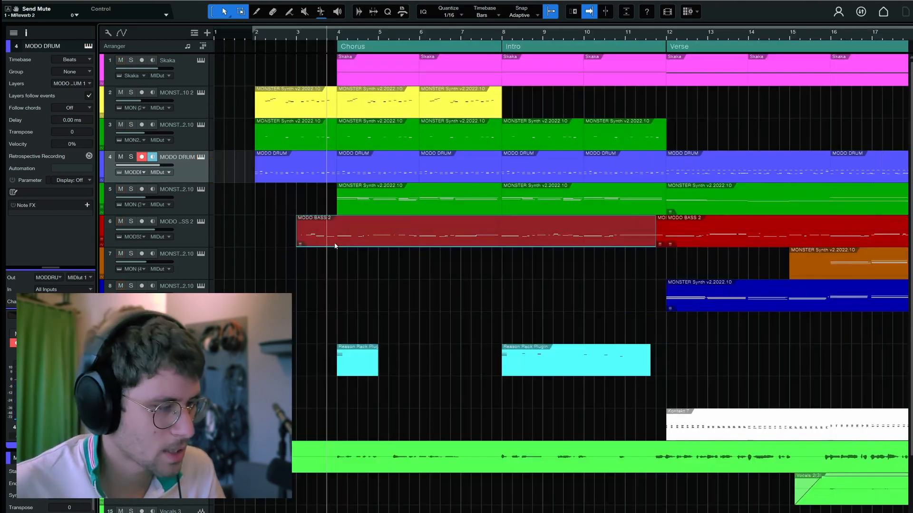
# Solo the MODO BASS 2 track, open its instrument and examine the '60s P-Bass string settings
pyautogui.click(119, 231)
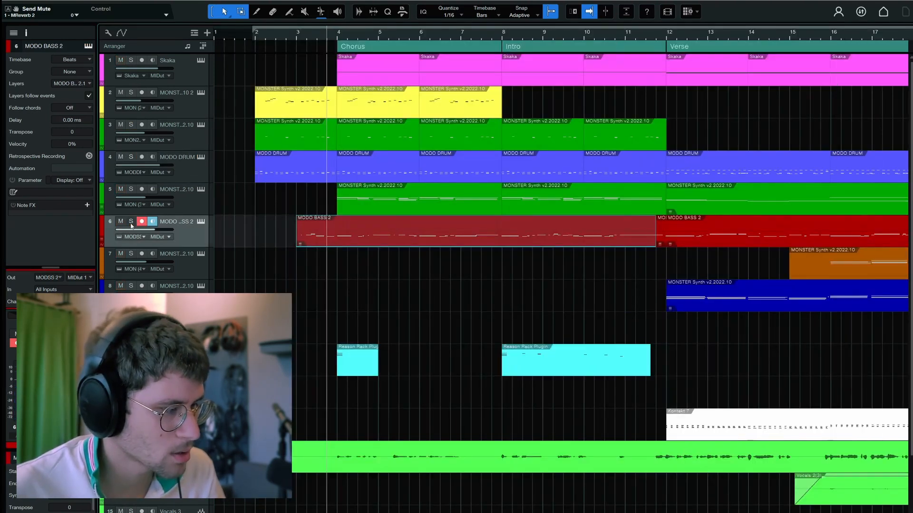
pyautogui.click(131, 223)
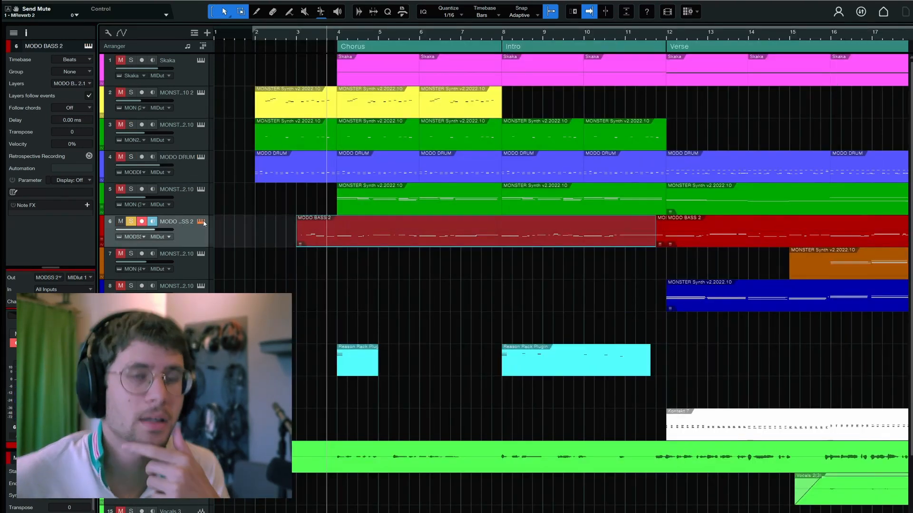
pyautogui.click(202, 222)
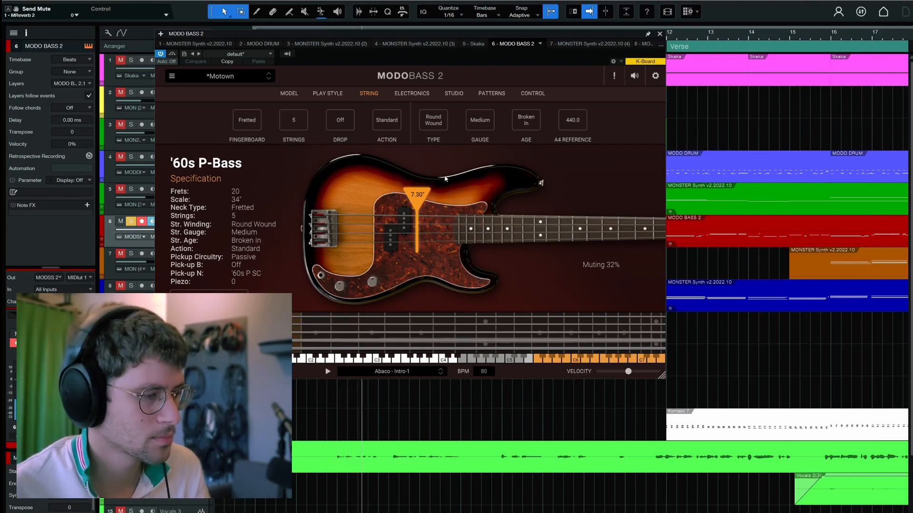
pyautogui.click(442, 123)
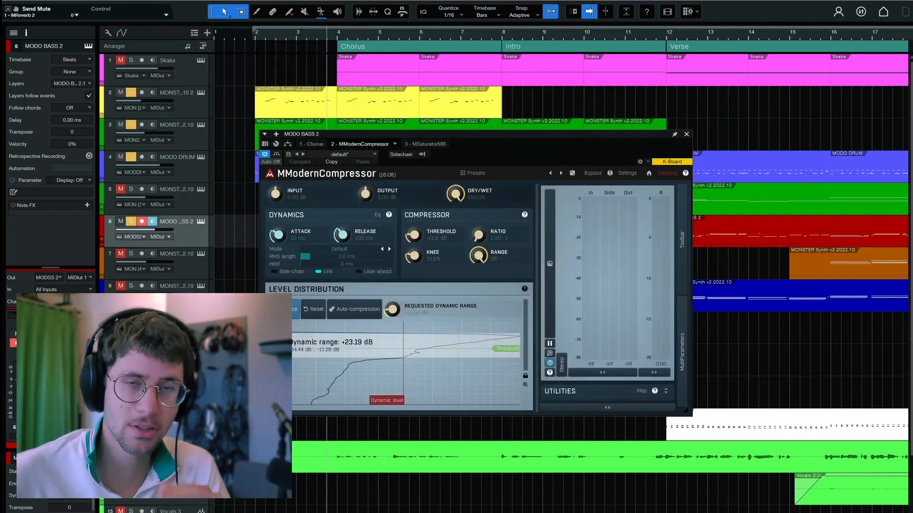
# Examine the Chorus effect in the MODO BASS 2 effects chain, including its low-frequency setting, and close its window
pyautogui.click(311, 144)
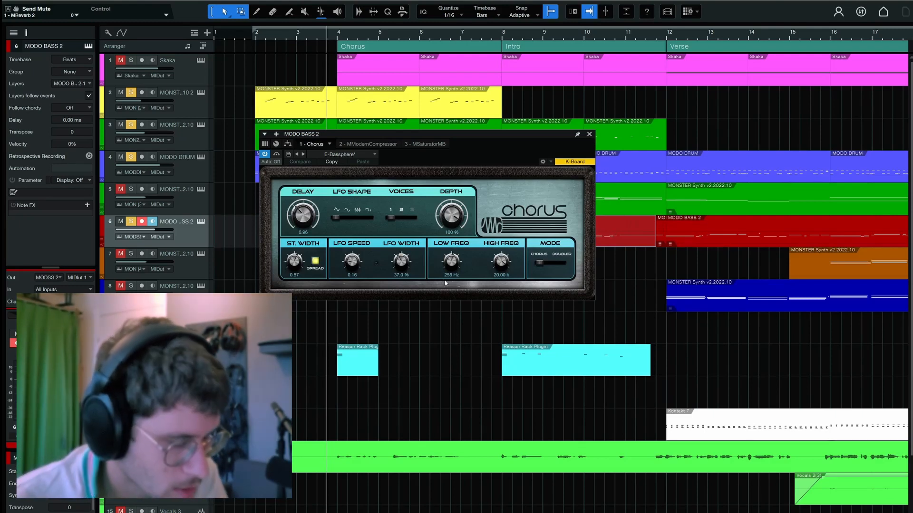
pyautogui.click(452, 261)
pyautogui.click(589, 134)
# Solo track 5's MONSTER Synth, audition its Flesh Jelly strings and MPhaserMB effect, and close both windows
pyautogui.click(194, 200)
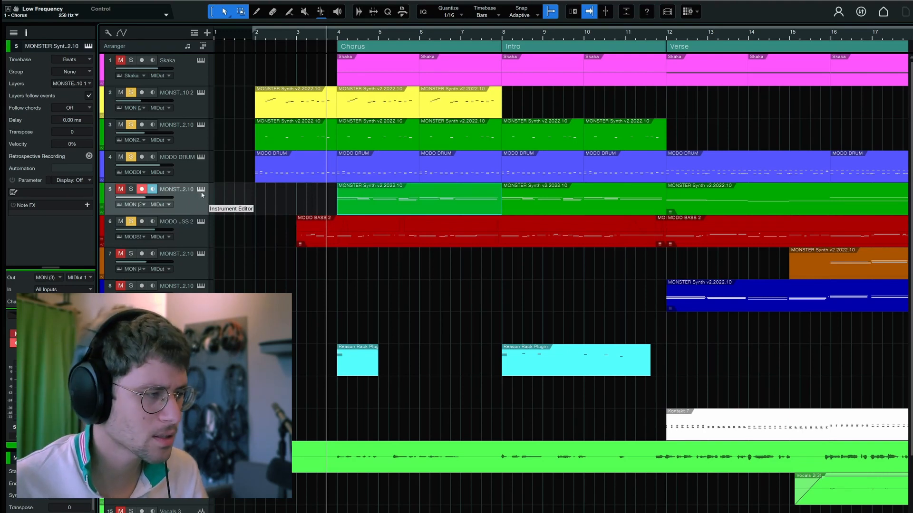
pyautogui.click(201, 189)
pyautogui.click(131, 189)
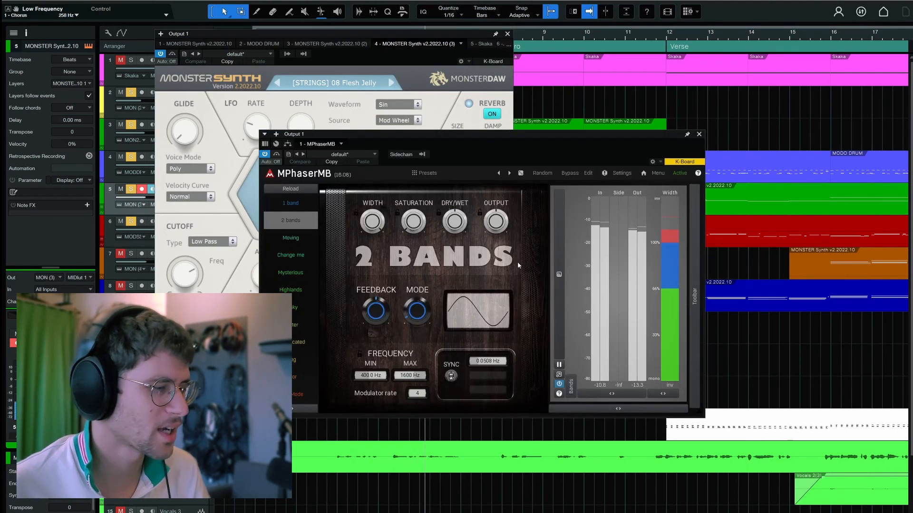
pyautogui.click(699, 135)
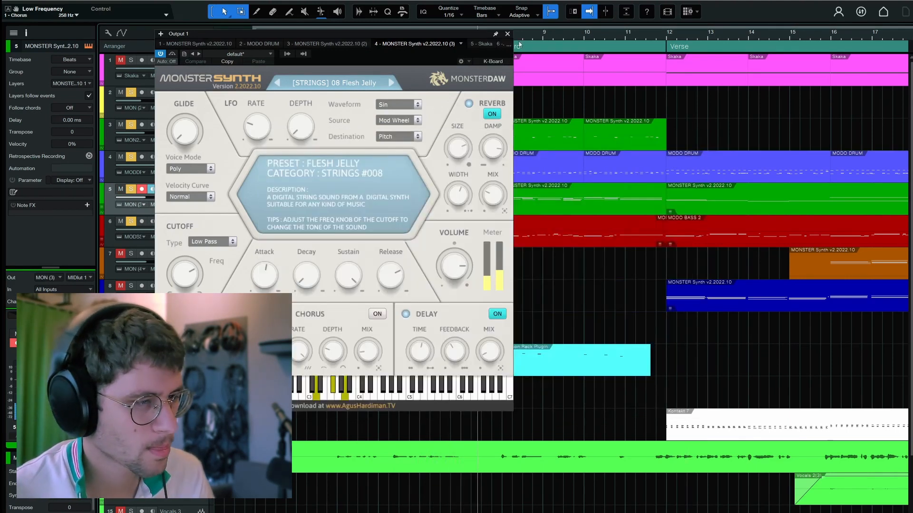
pyautogui.click(507, 34)
# Solo the Skaka track and open its instrument
pyautogui.click(205, 67)
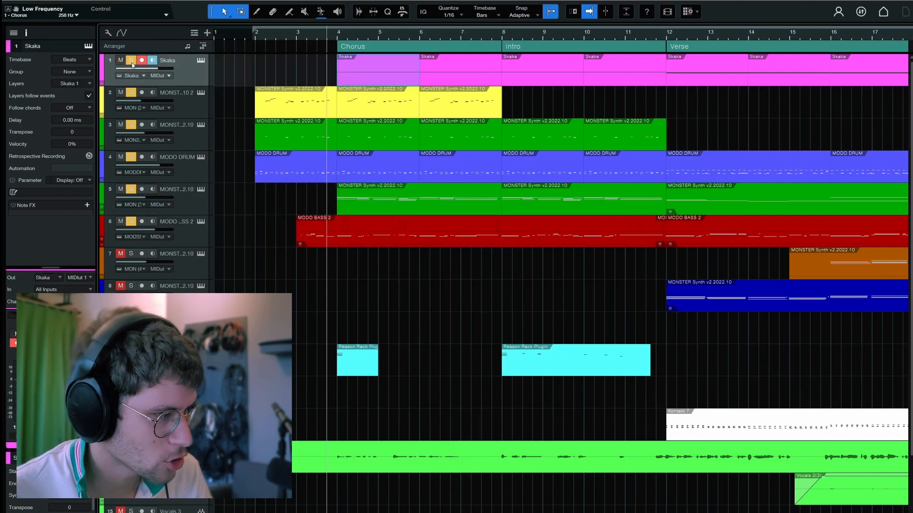
pyautogui.click(201, 61)
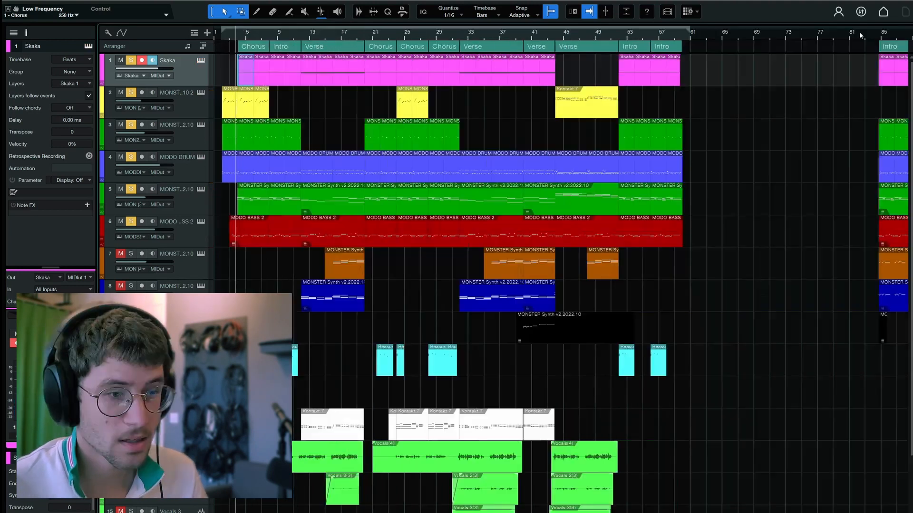
# Move to the Intro sections starting near bar 85 and play them from just before their start
pyautogui.moveTo(860, 35); pyautogui.dragTo(602, 49)
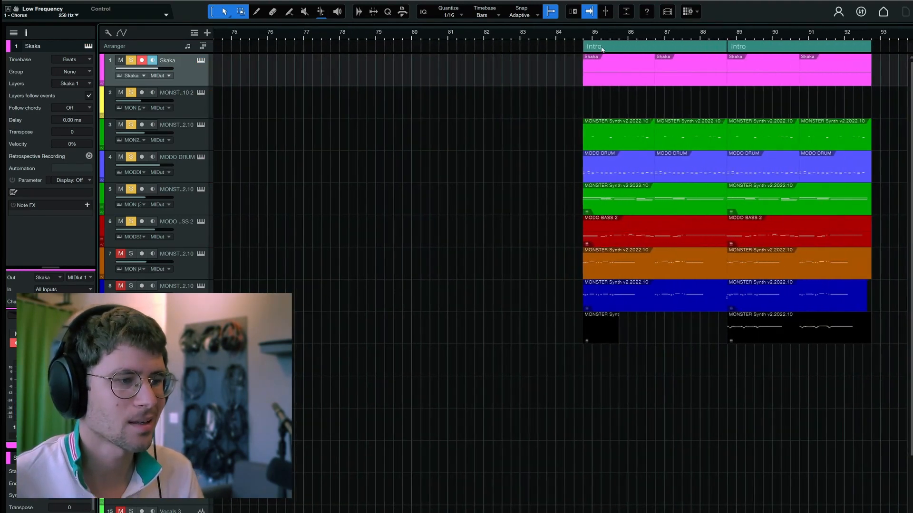
pyautogui.click(577, 35)
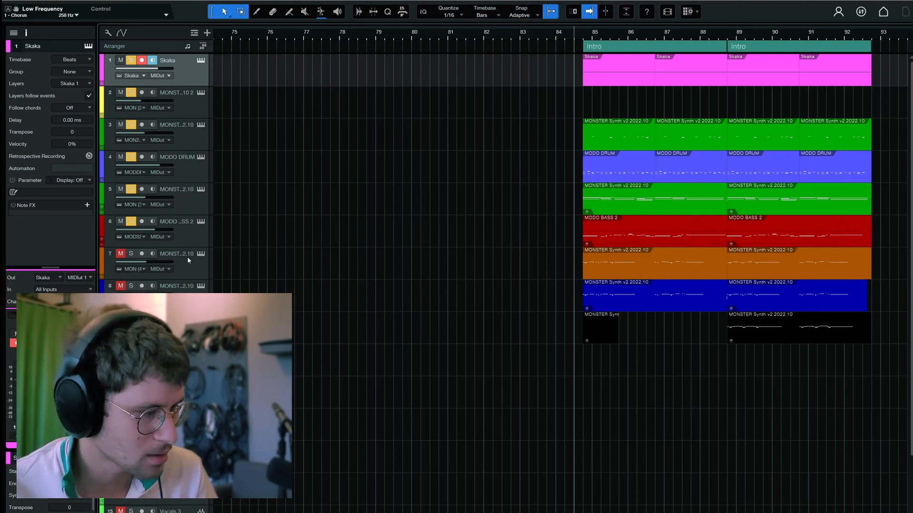
pyautogui.press('space')
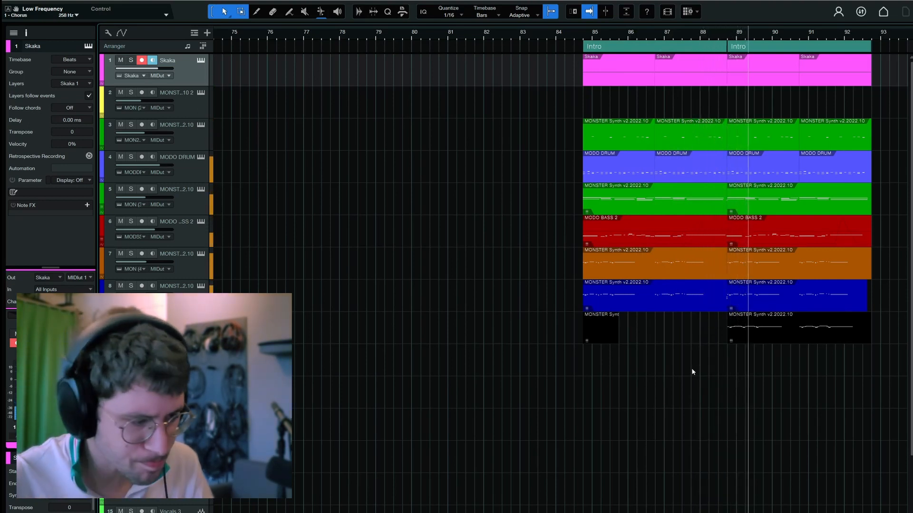
# Open track 9's MONSTER Synth, examine its Whistling Orca lead during playback, and close its window
pyautogui.click(181, 328)
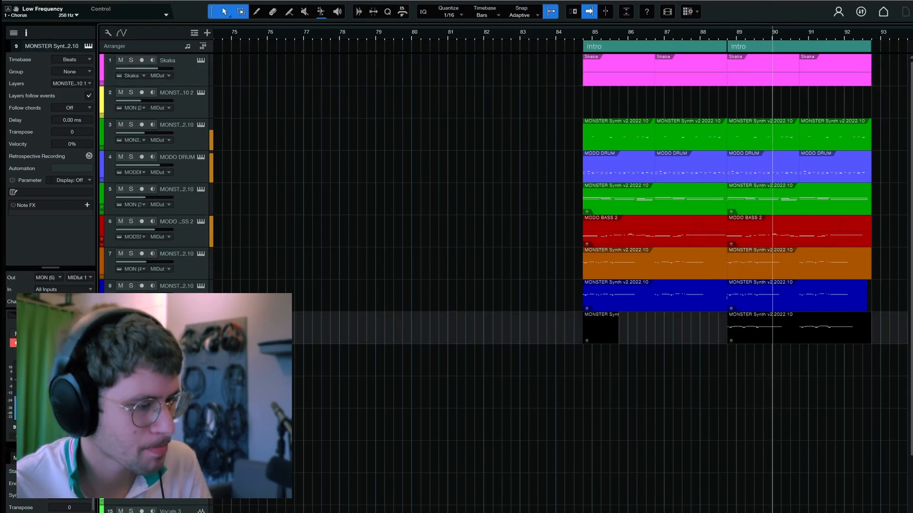
pyautogui.click(201, 318)
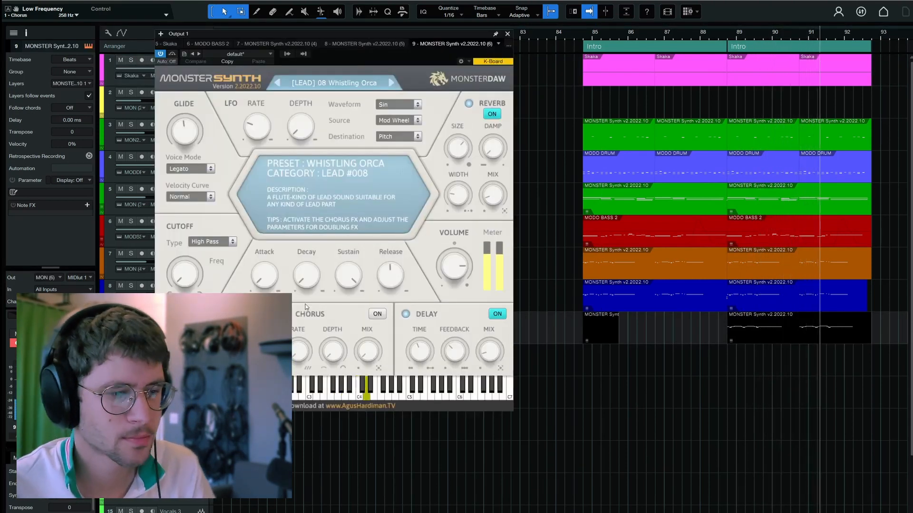
pyautogui.press('space')
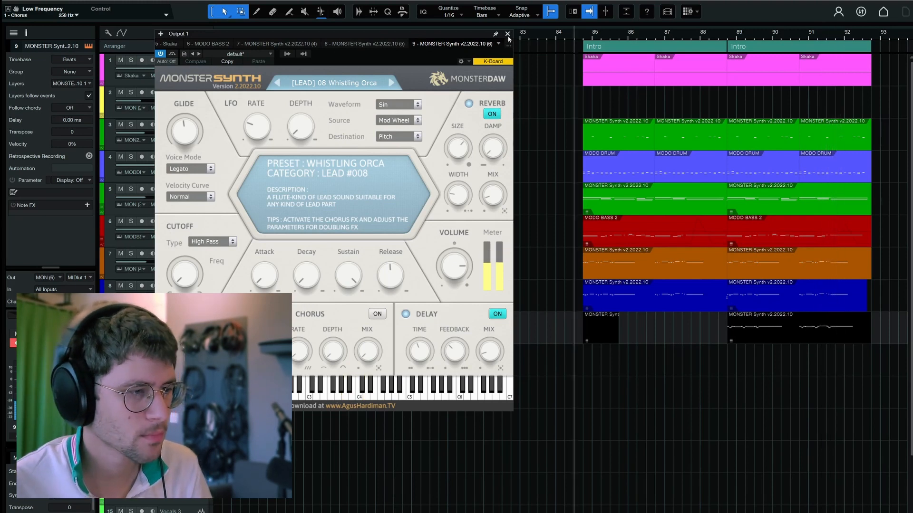
pyautogui.click(507, 34)
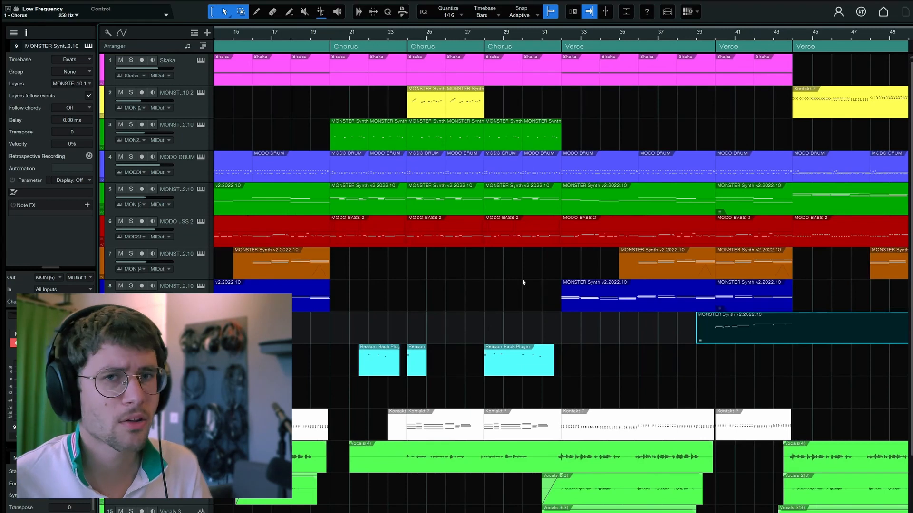
# Go to the verse at bar 12 and open the Kontakt 7 track's Hang Drum instrument
pyautogui.scroll(-2, 452, 383)
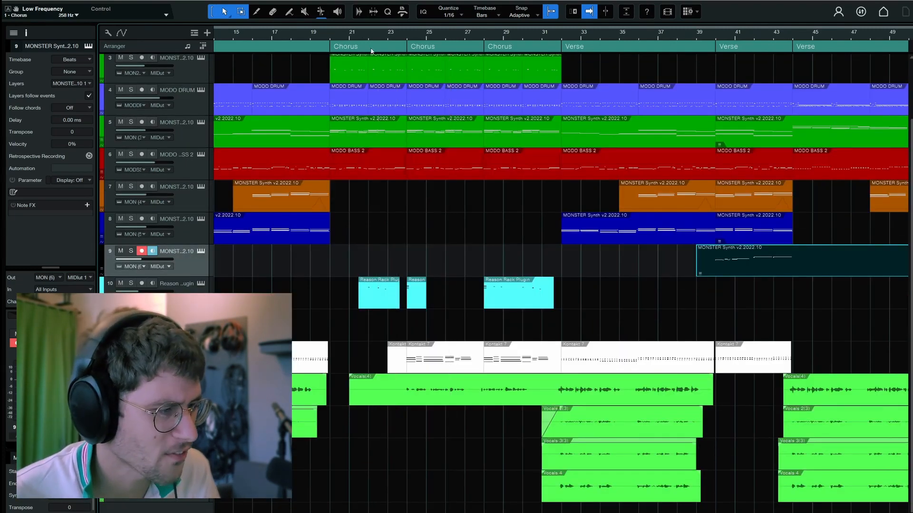
pyautogui.moveTo(334, 36); pyautogui.dragTo(873, 59)
pyautogui.click(176, 352)
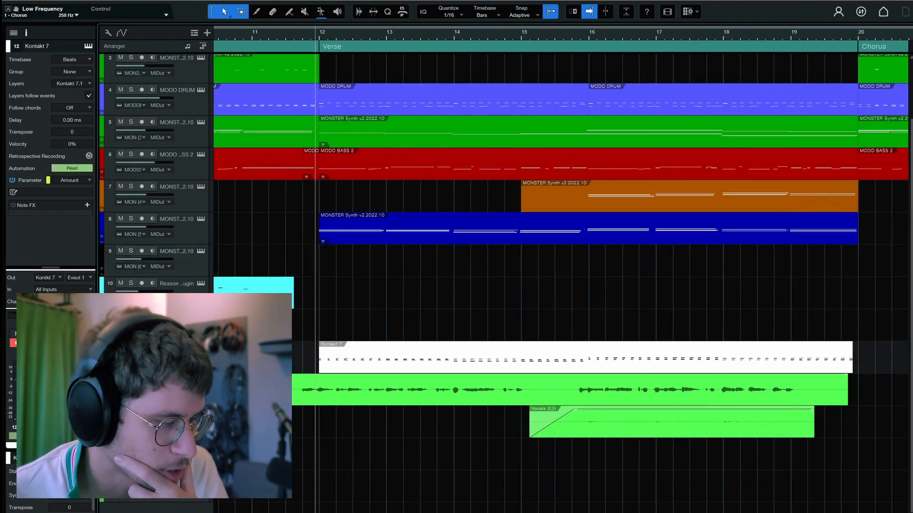
pyautogui.click(200, 348)
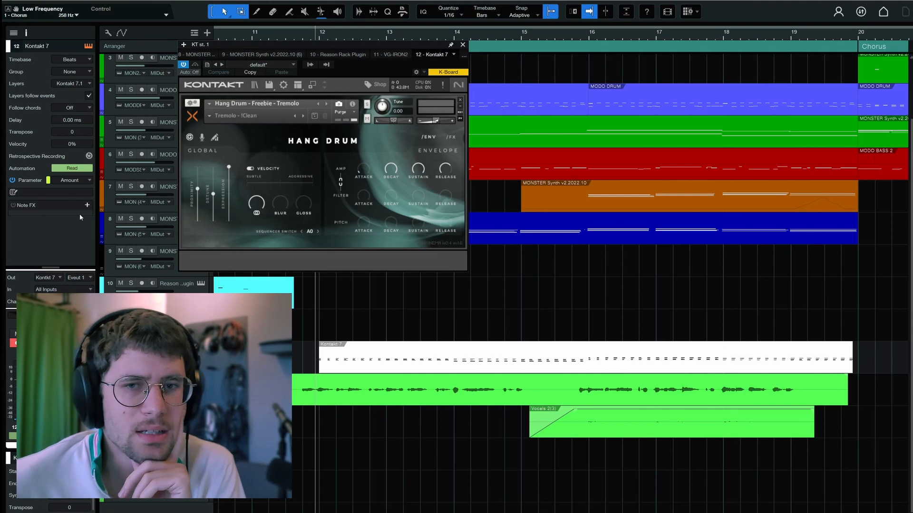
# Solo the Kontakt 7 track, play the verse with its Wider amount automation shown, and add an automation point around bar 16
pyautogui.click(131, 348)
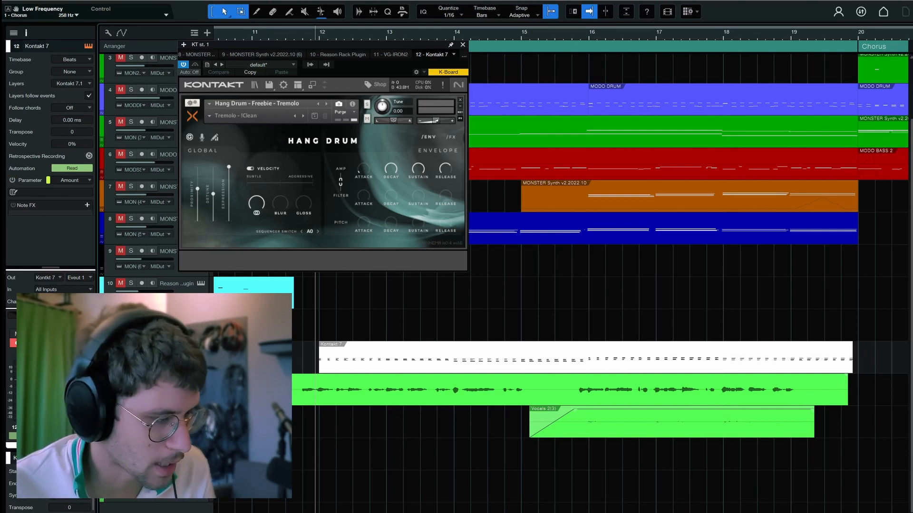
pyautogui.press('space')
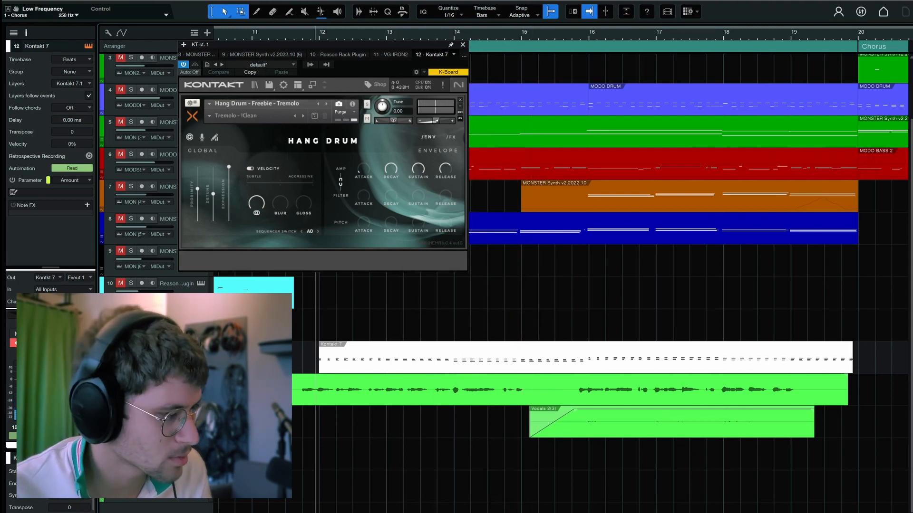
pyautogui.press('F11')
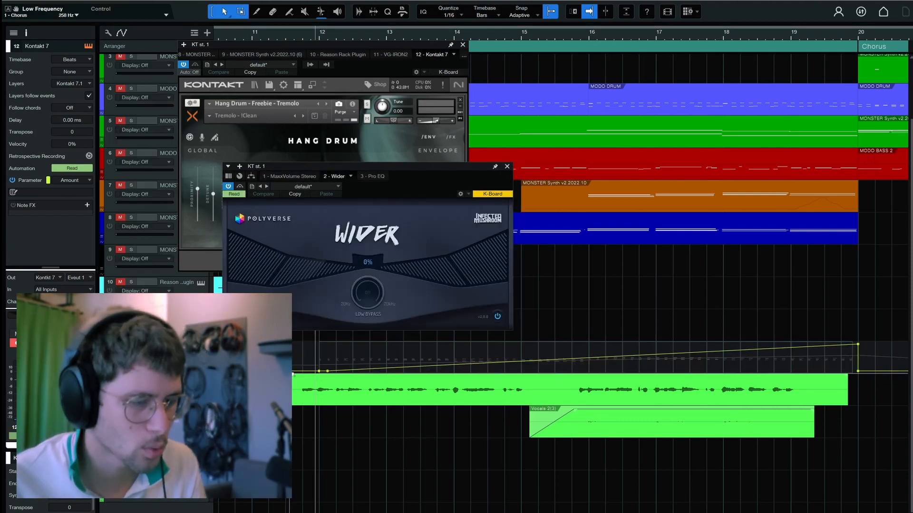
pyautogui.click(593, 357)
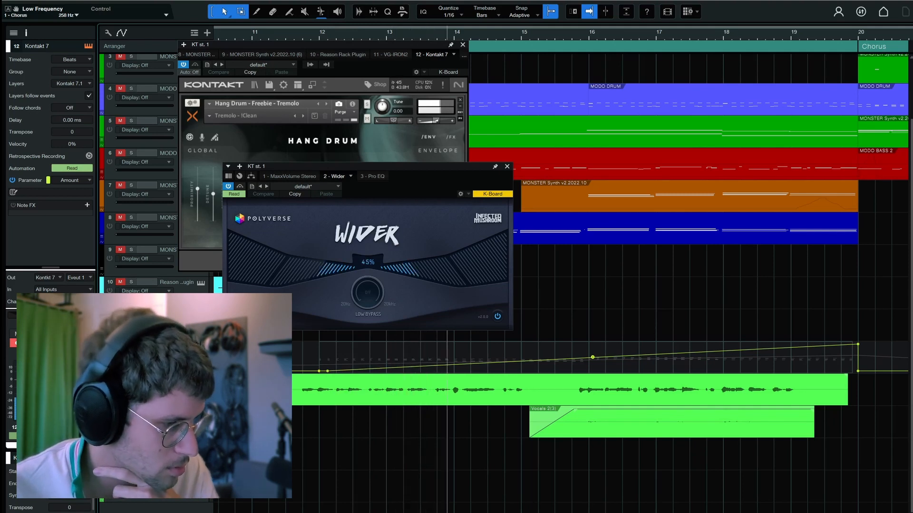
# Open the Galactic Reverb 2 effect to examine it during playback, close it, and stop playback
pyautogui.doubleClick(66, 380)
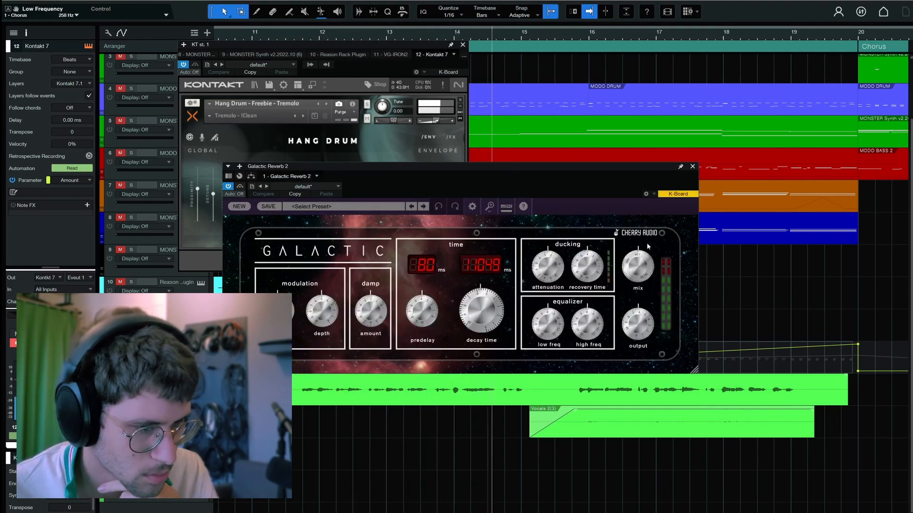
pyautogui.click(692, 167)
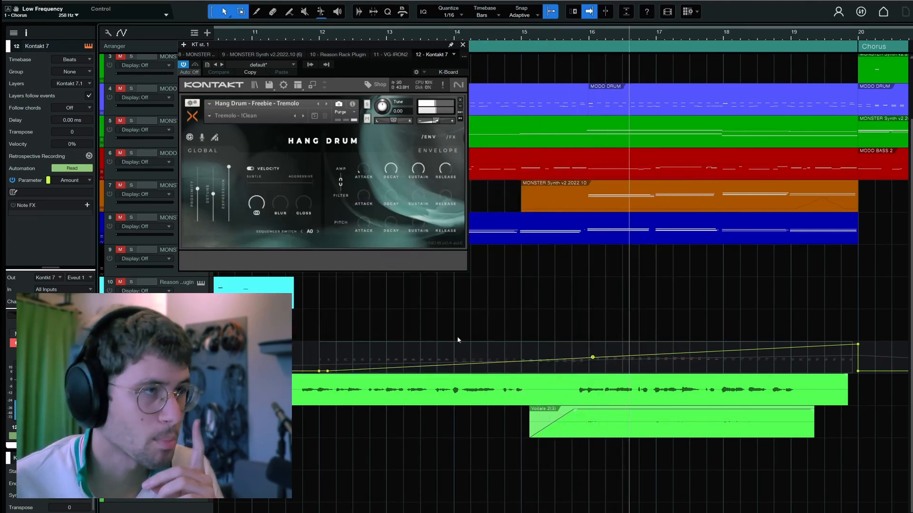
pyautogui.press('space')
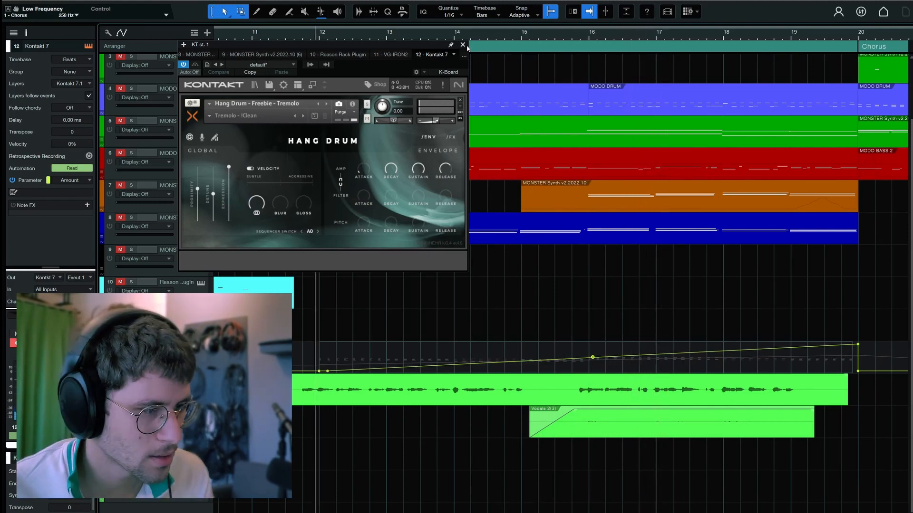
# Close the Hang Drum instrument window and hide the track automation
pyautogui.click(463, 46)
pyautogui.press('a')
pyautogui.press('a')
pyautogui.press('a')
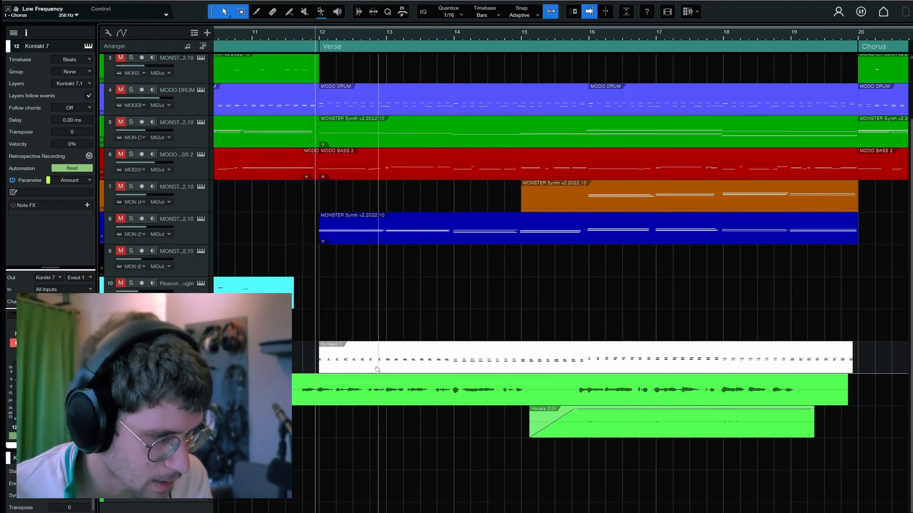
# Select the Kontakt 7 verse clip and play the verse from bar 12 with Skaka, MODO DRUM and MODO BASS 2 soloed
pyautogui.click(376, 363)
pyautogui.doubleClick(376, 362)
pyautogui.press('F2')
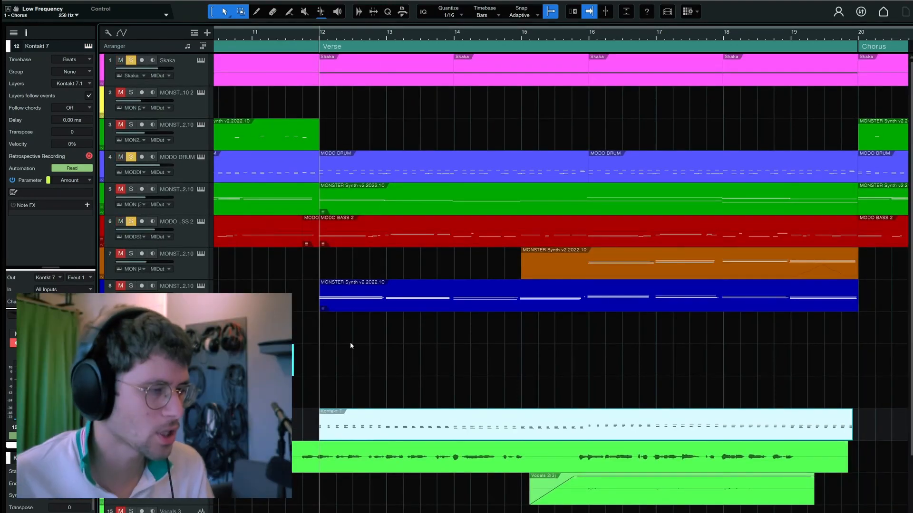
pyautogui.press('space')
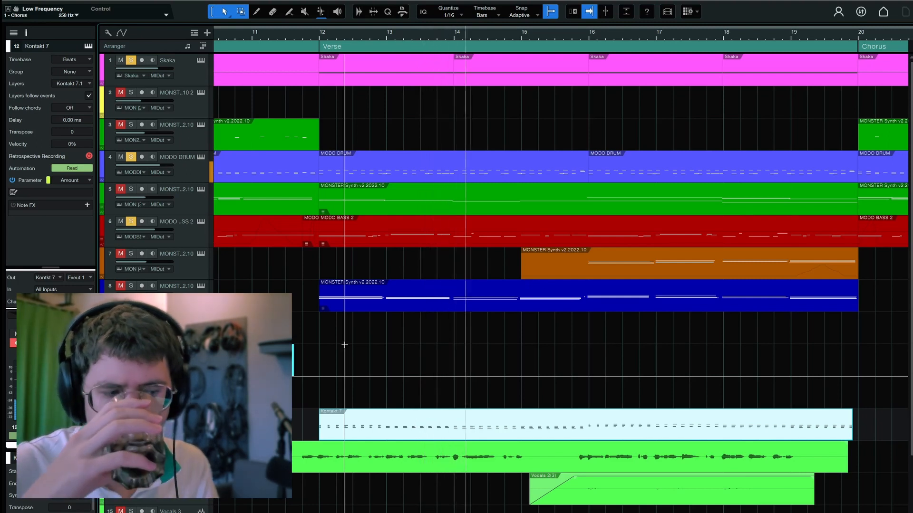
pyautogui.press('space')
# Solo the MONSTER Synth on track 8 and open its instrument
pyautogui.click(131, 289)
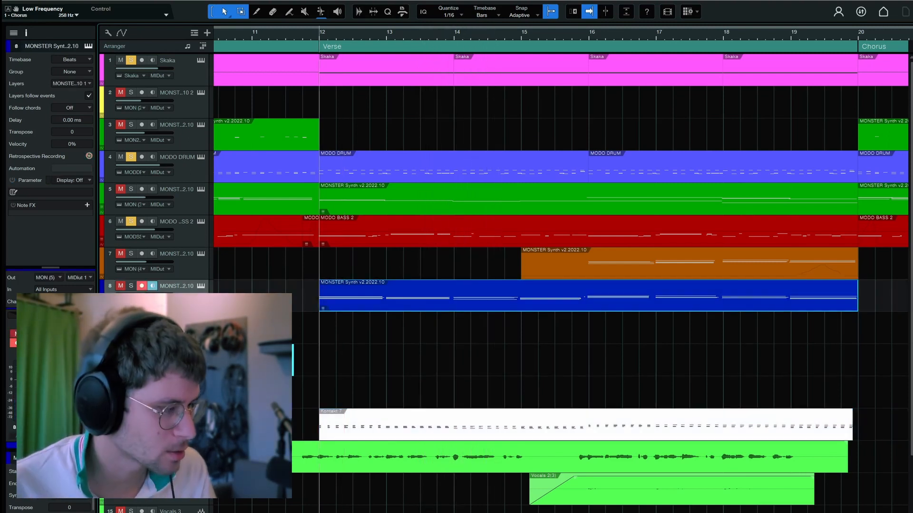
pyautogui.click(201, 287)
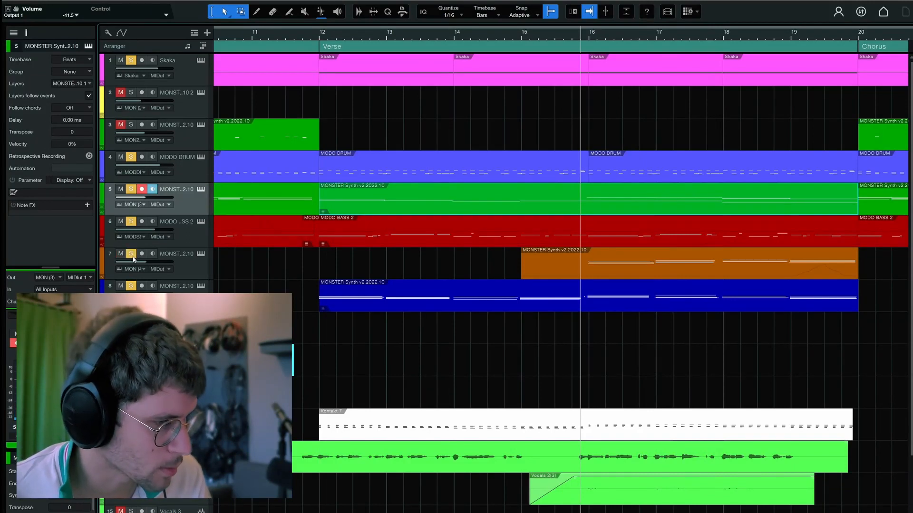
# Open track 7's MONSTER Synth, play its Night Freak brass from just before bar 16, and close its window
pyautogui.click(194, 268)
pyautogui.click(200, 254)
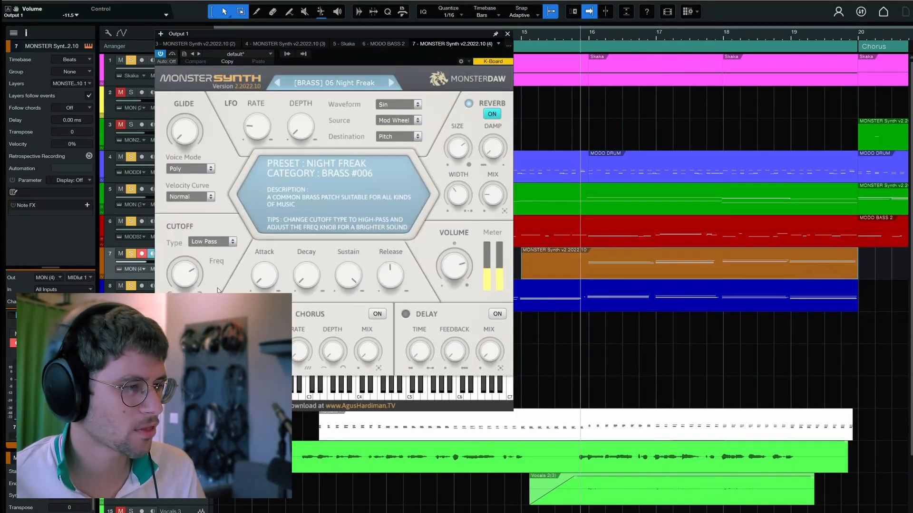
pyautogui.press('space')
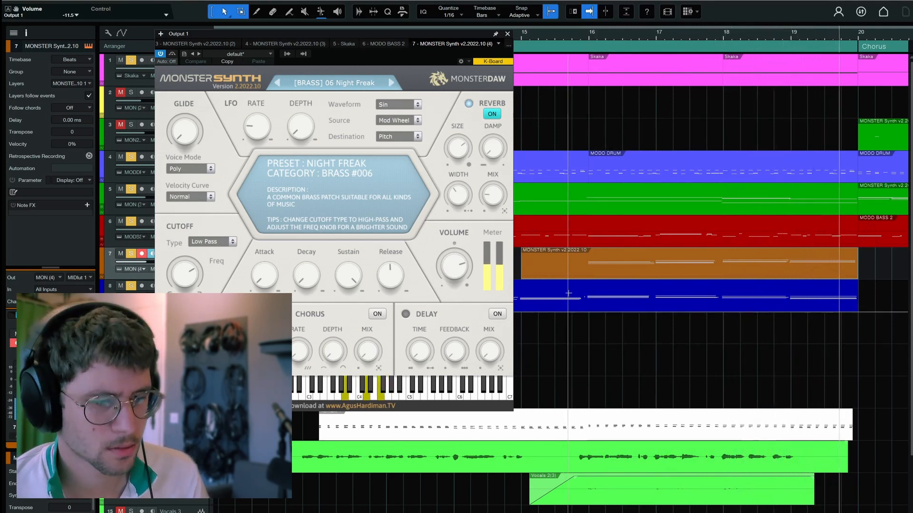
pyautogui.press('space')
pyautogui.click(508, 34)
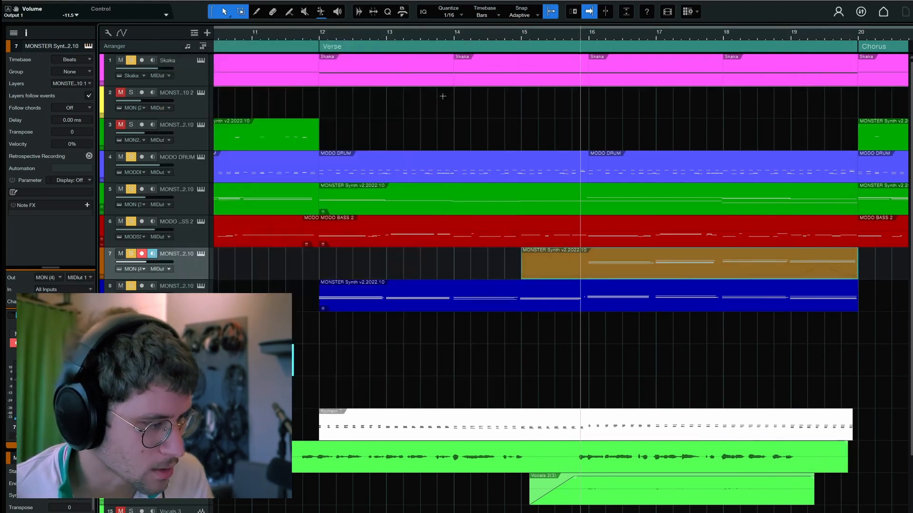
# Move back from the verse at bar 12 to the Chorus and Intro sections starting at bars 4 and 8
pyautogui.moveTo(800, 35); pyautogui.dragTo(539, 60)
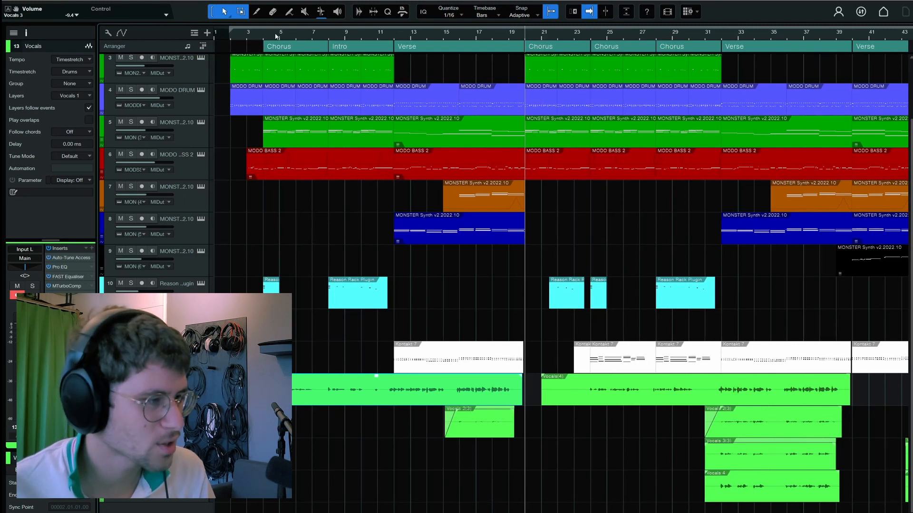
pyautogui.moveTo(276, 35); pyautogui.dragTo(248, 38)
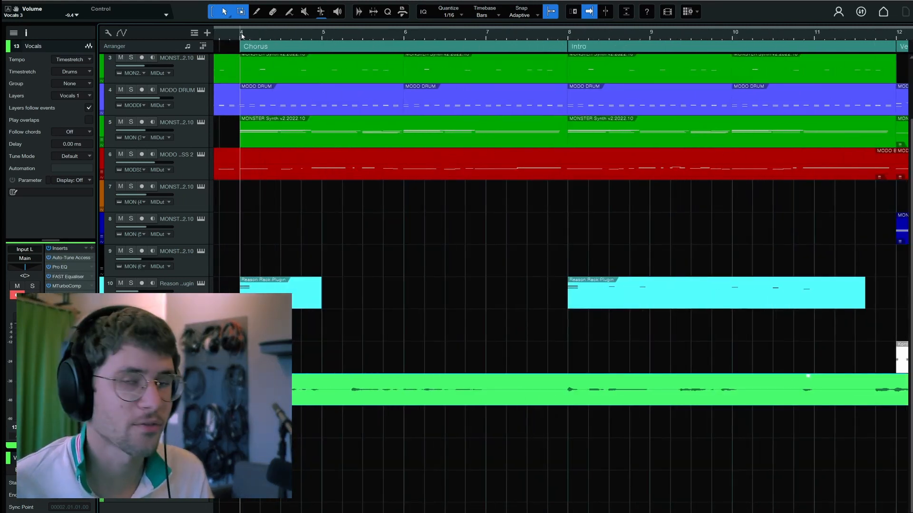
pyautogui.moveTo(569, 34); pyautogui.dragTo(583, 31)
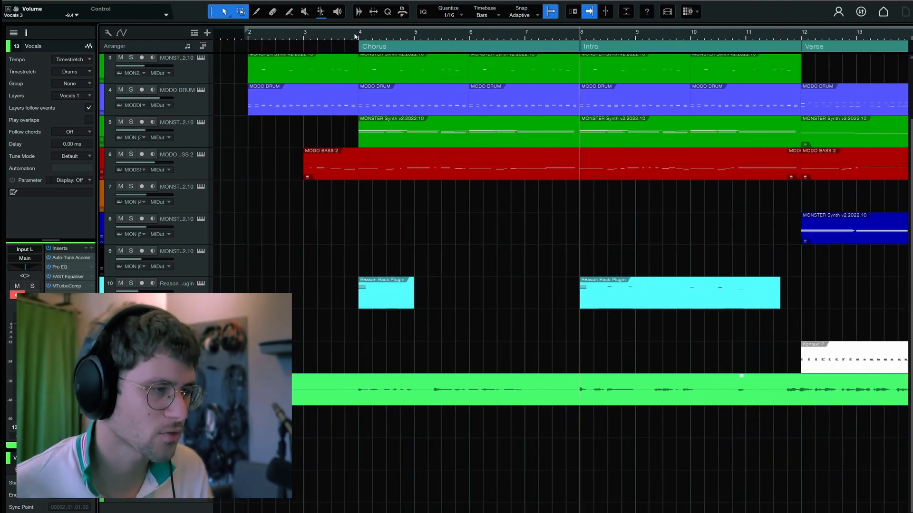
# Play from just before the chorus at bar 4 while examining the Reason Rack Plugin's Algoritm synthesizer, and close its window
pyautogui.click(355, 36)
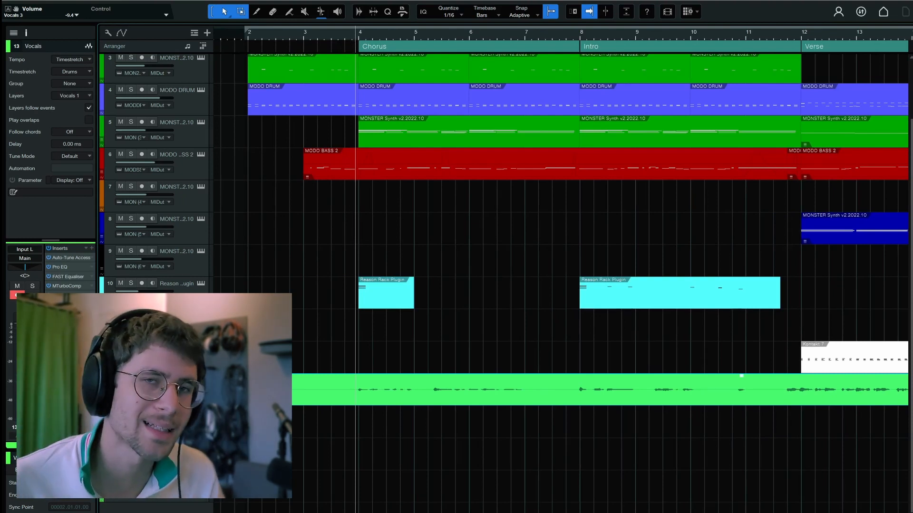
pyautogui.click(202, 287)
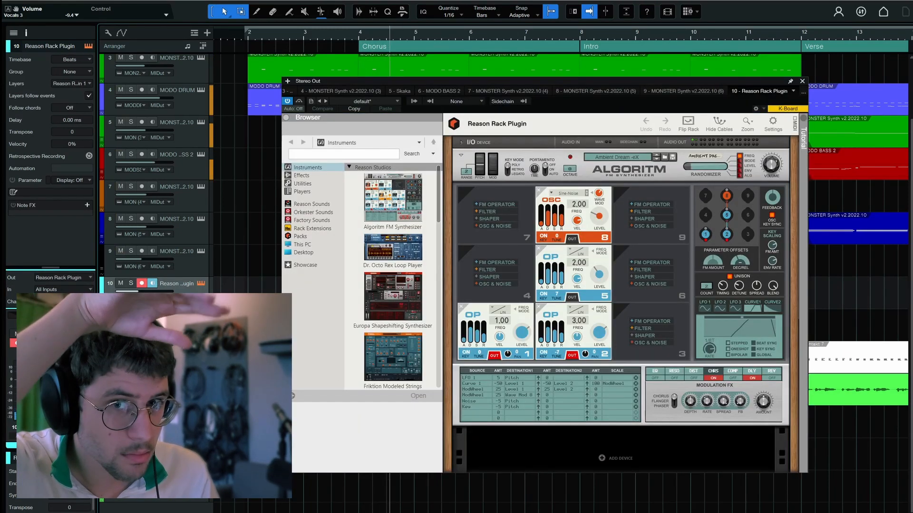
pyautogui.click(803, 81)
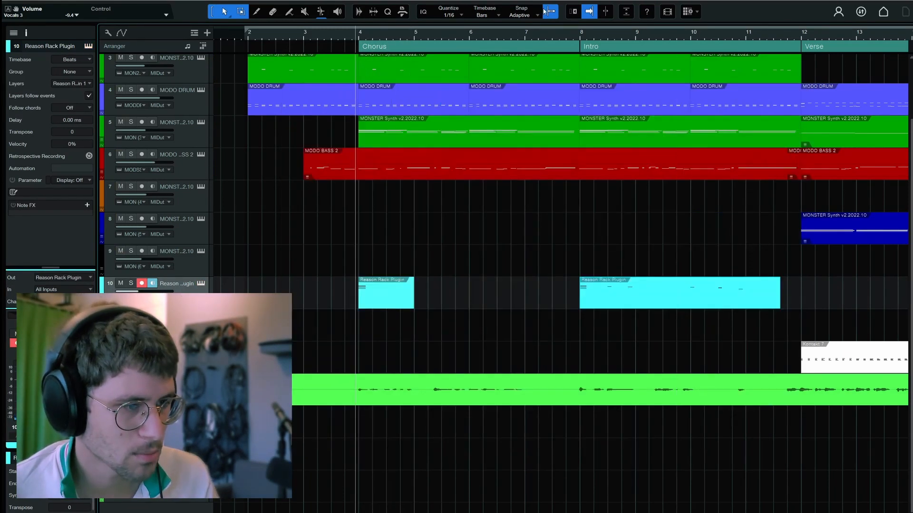
# Play the Intro section from just before bar 8
pyautogui.click(569, 35)
pyautogui.moveTo(599, 39); pyautogui.dragTo(498, 40)
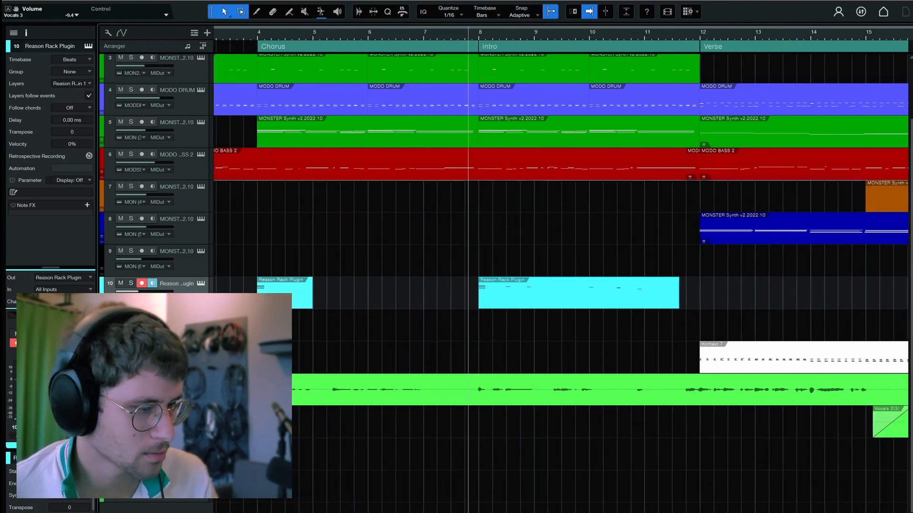
pyautogui.press('space')
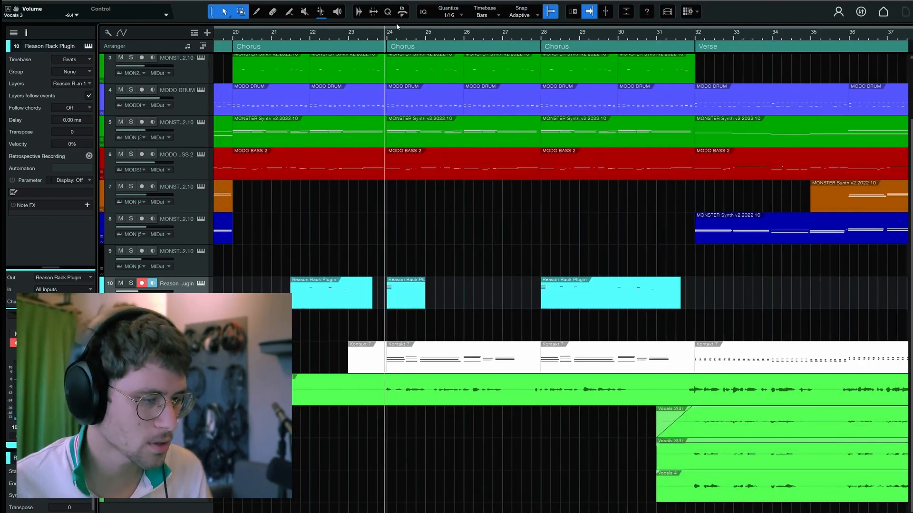
# Solo the Kontakt 7 track and play its part in the chorus from just before bar 24
pyautogui.scroll(2, 399, 306)
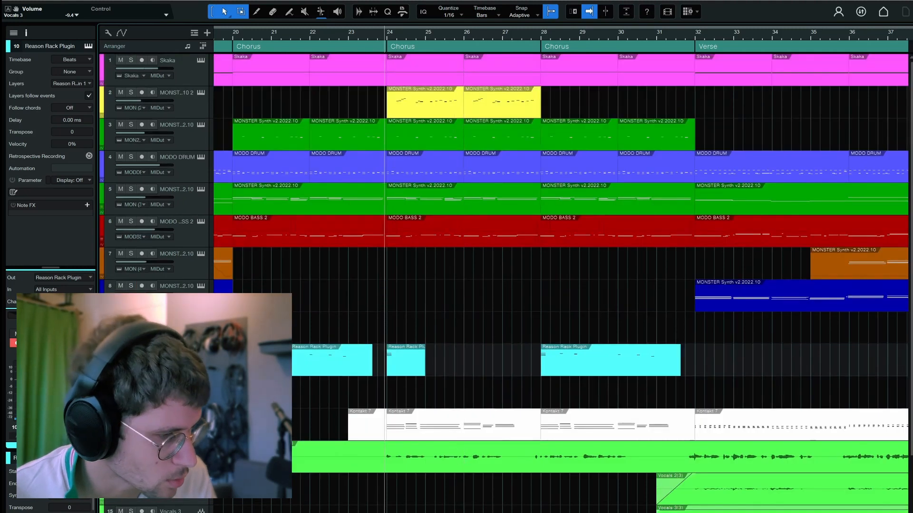
pyautogui.click(131, 415)
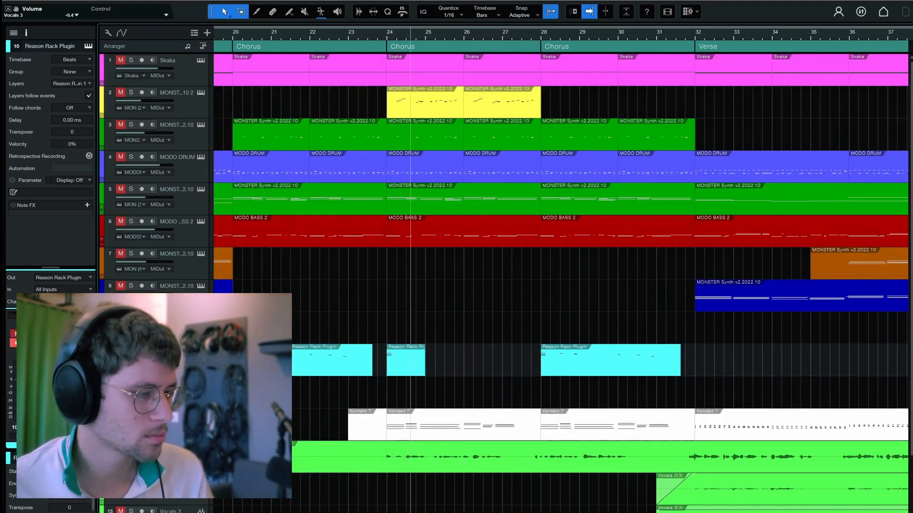
pyautogui.press('space')
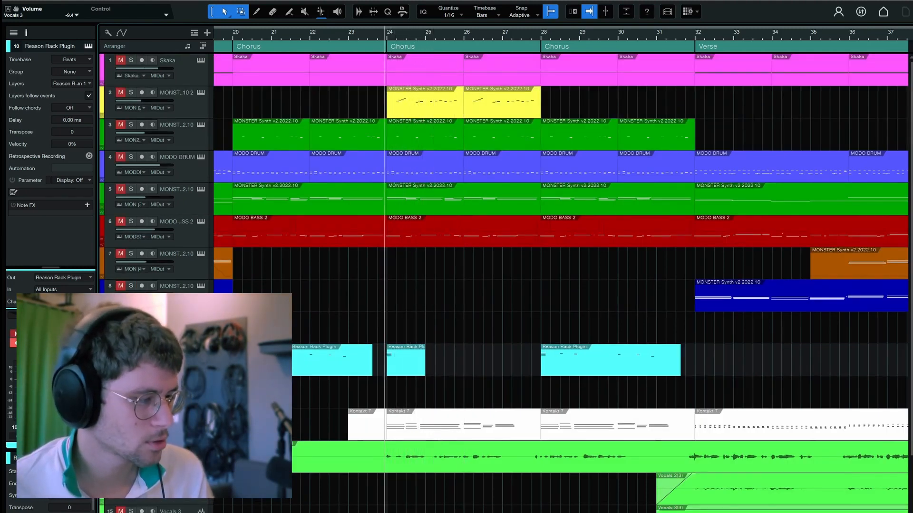
# Open the Kontakt 7 track's Hang Drum instrument and close its window
pyautogui.click(174, 416)
pyautogui.click(200, 415)
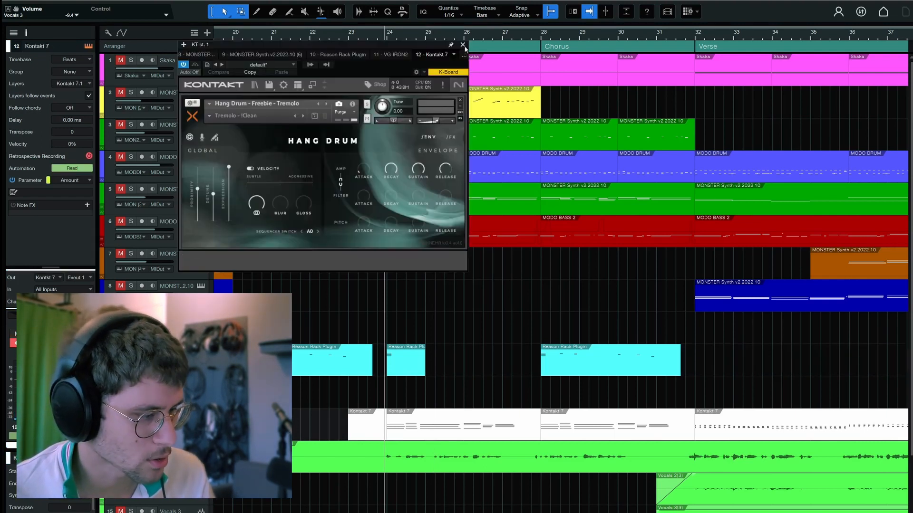
pyautogui.click(464, 45)
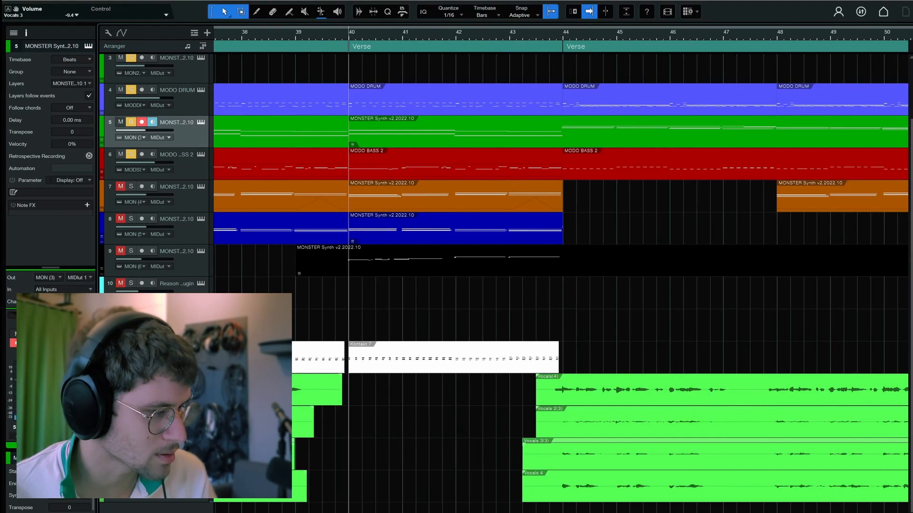
# Examine track 9's Whistling Orca lead in MONSTER Synth, close its window, and listen to the track soloed around bar 40
pyautogui.click(187, 253)
pyautogui.click(201, 251)
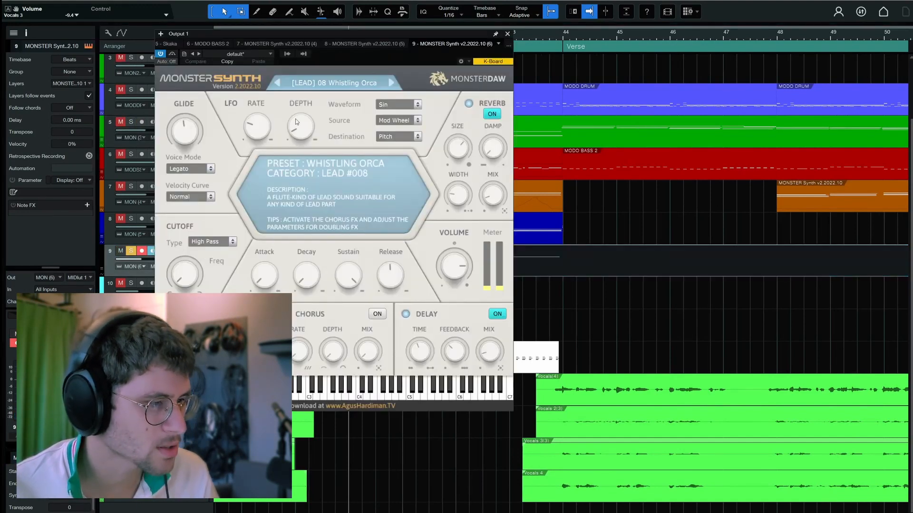
pyautogui.click(508, 36)
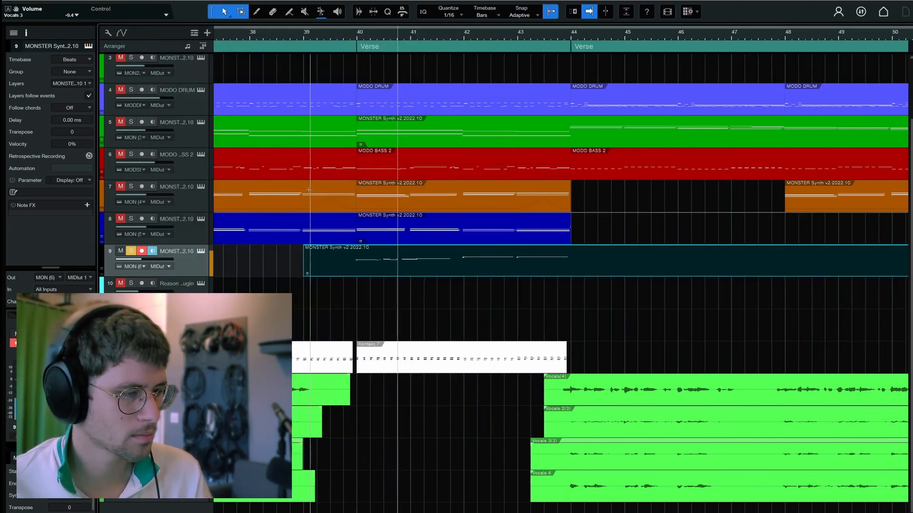
pyautogui.press('space')
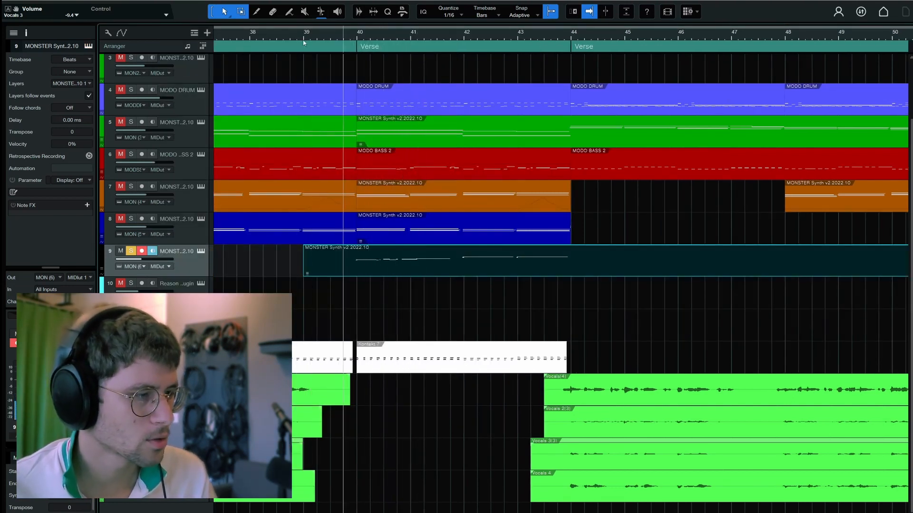
# Unsolo track 9, play the full mix from just before bar 39, and place the playhead at bar 43
pyautogui.click(300, 38)
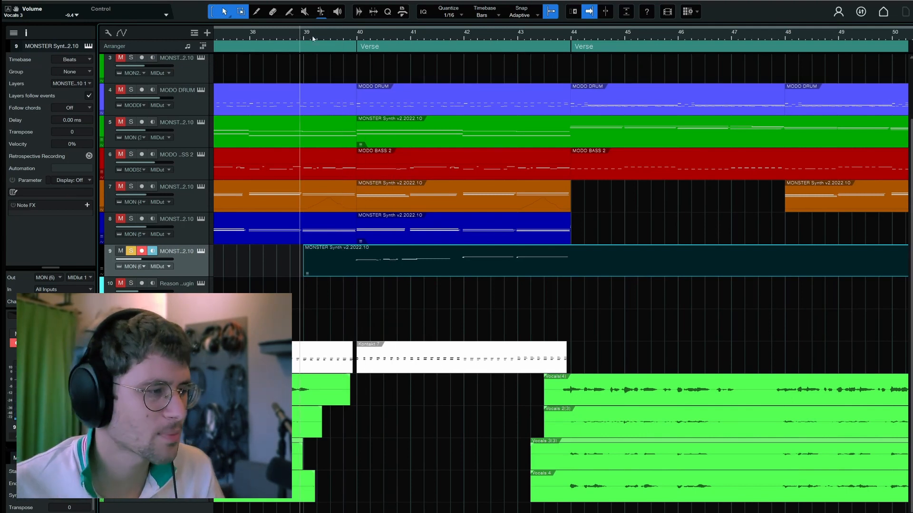
pyautogui.scroll(2, 309, 41)
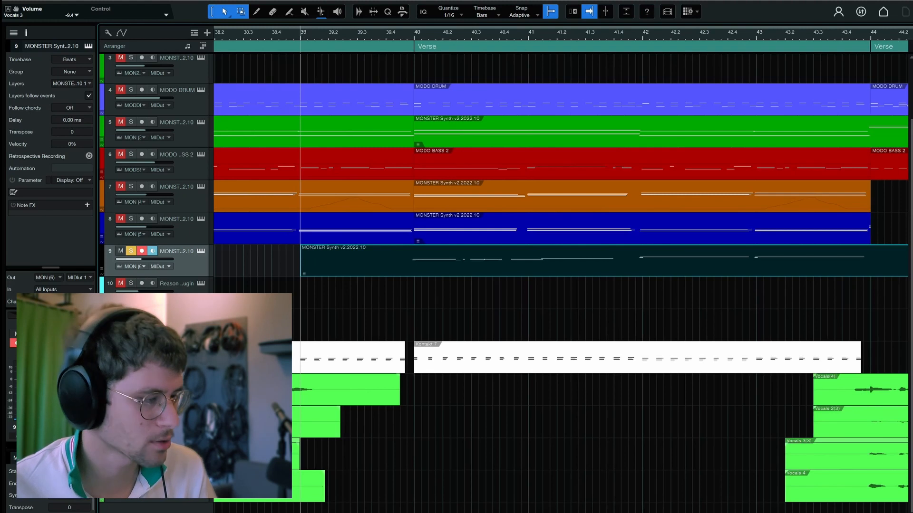
pyautogui.click(131, 251)
pyautogui.press('space')
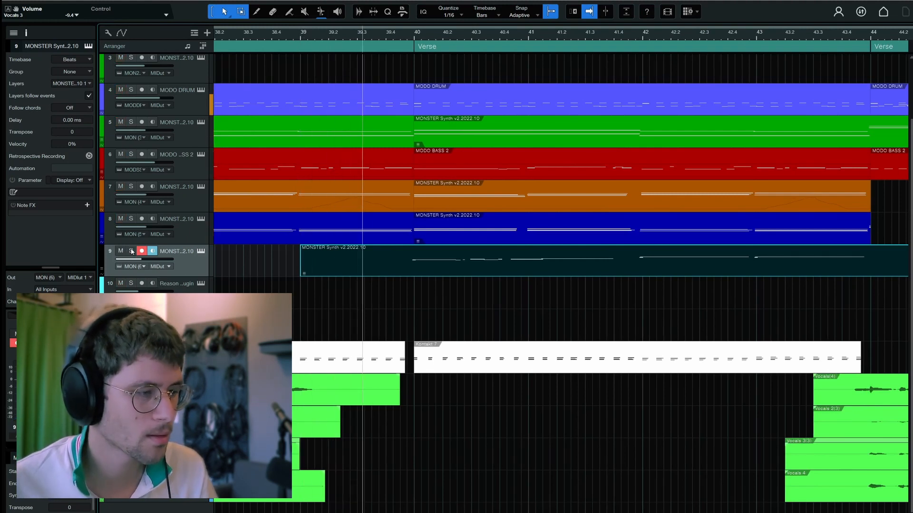
pyautogui.press('space')
pyautogui.click(756, 35)
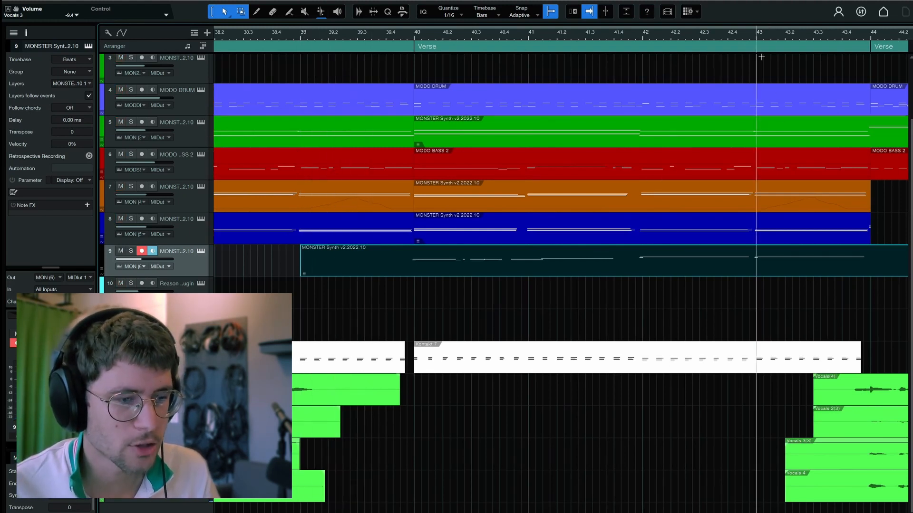
# Play the full mix briefly from bar 43, and again from the start of the verse at bar 44
pyautogui.press('space')
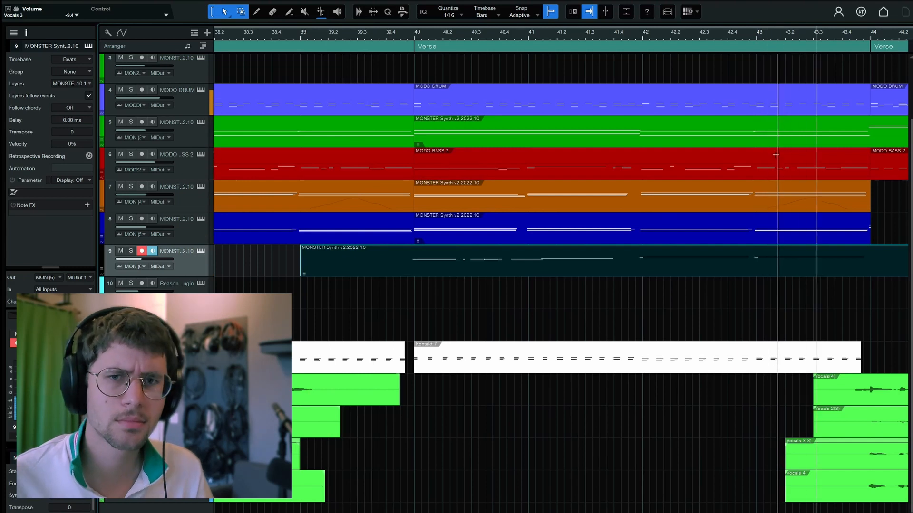
pyautogui.press('space')
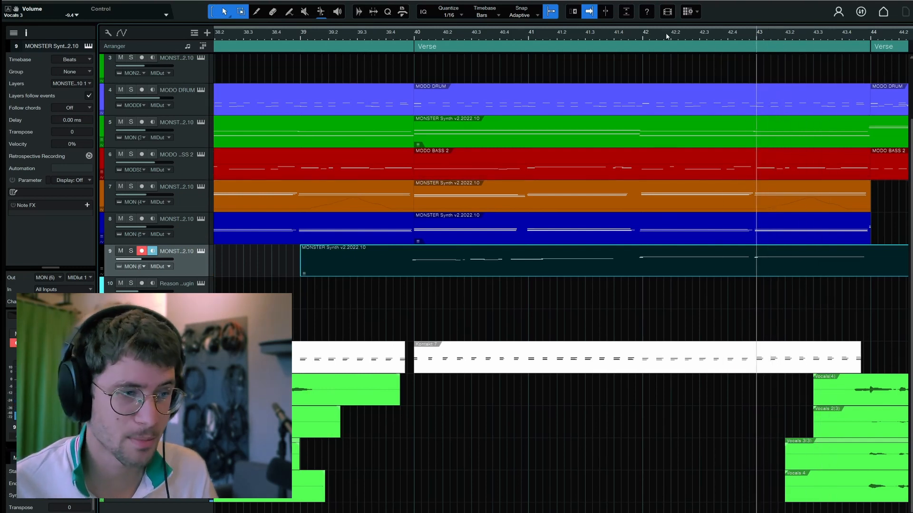
pyautogui.moveTo(644, 37); pyautogui.dragTo(371, 35)
pyautogui.click(462, 38)
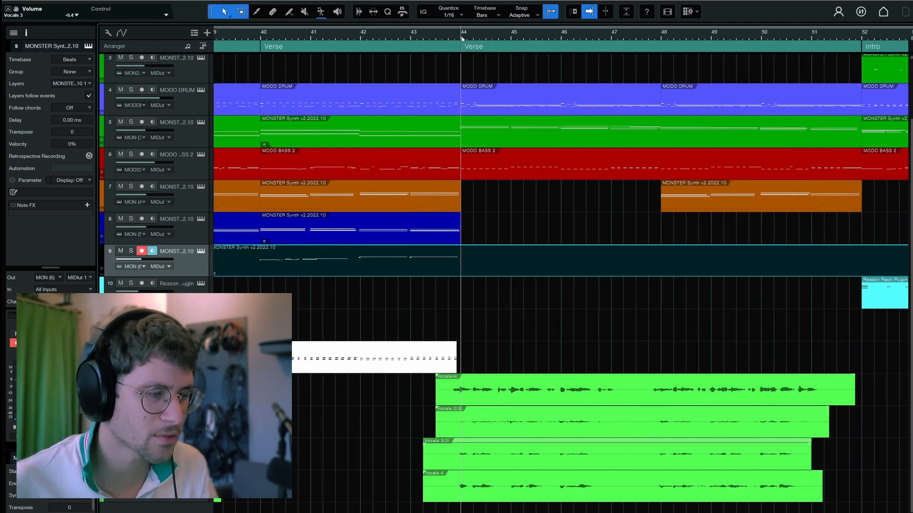
pyautogui.press('space')
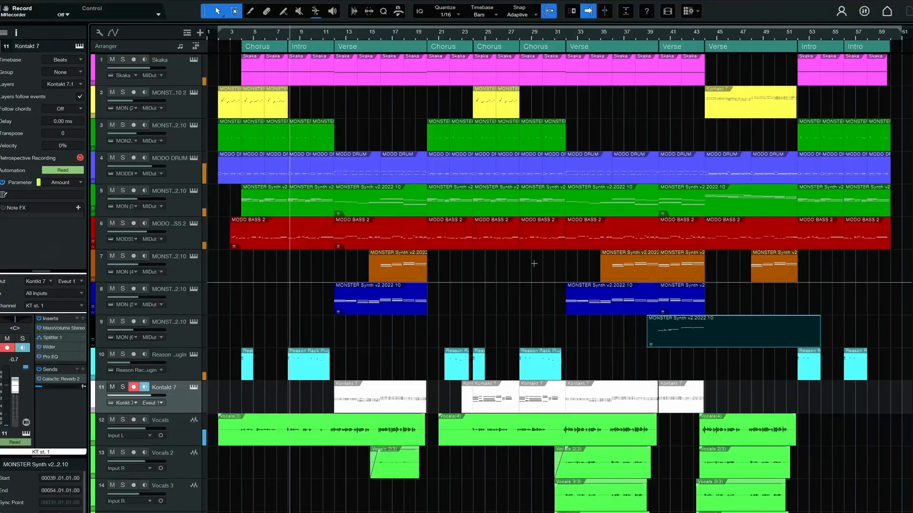
# Show the mixer and position the main bus's Ozone 10 window below the Kotelnikov window, beside the MDynamics limiter
pyautogui.press('F5')
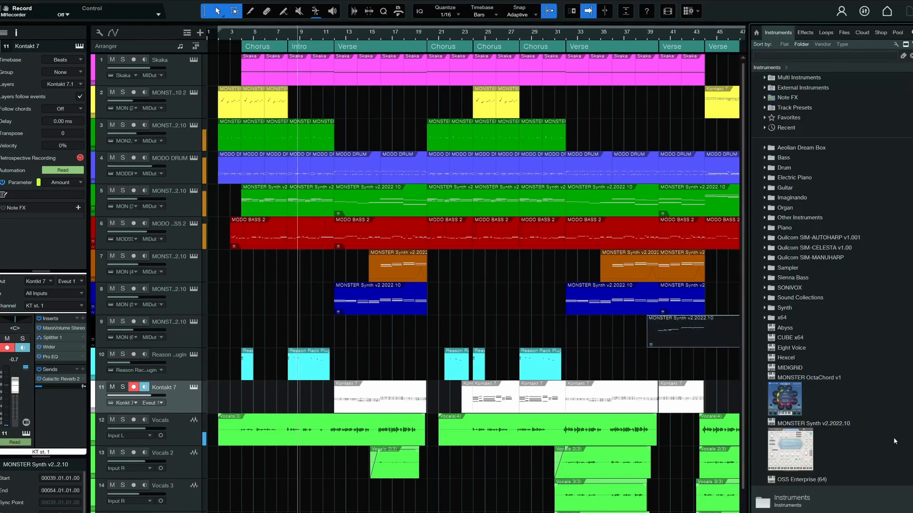
pyautogui.press('F5')
pyautogui.press('F3')
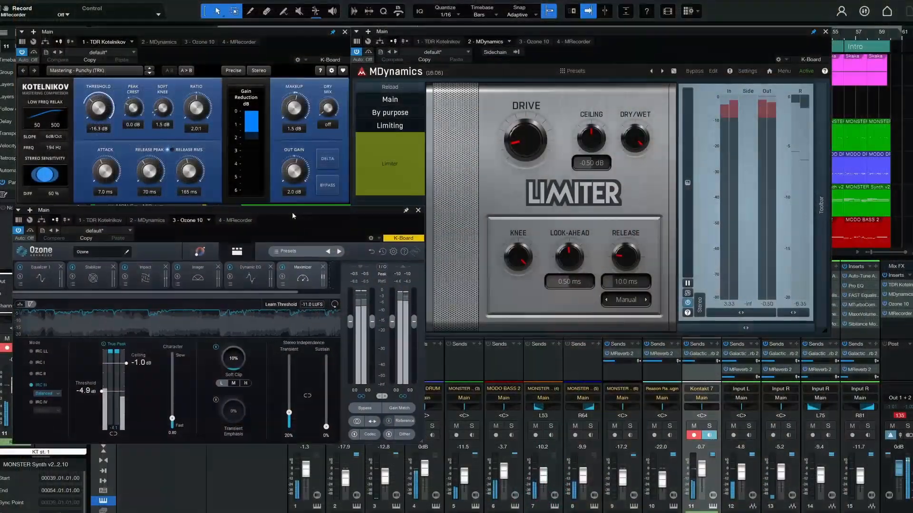
pyautogui.moveTo(292, 213); pyautogui.dragTo(290, 213)
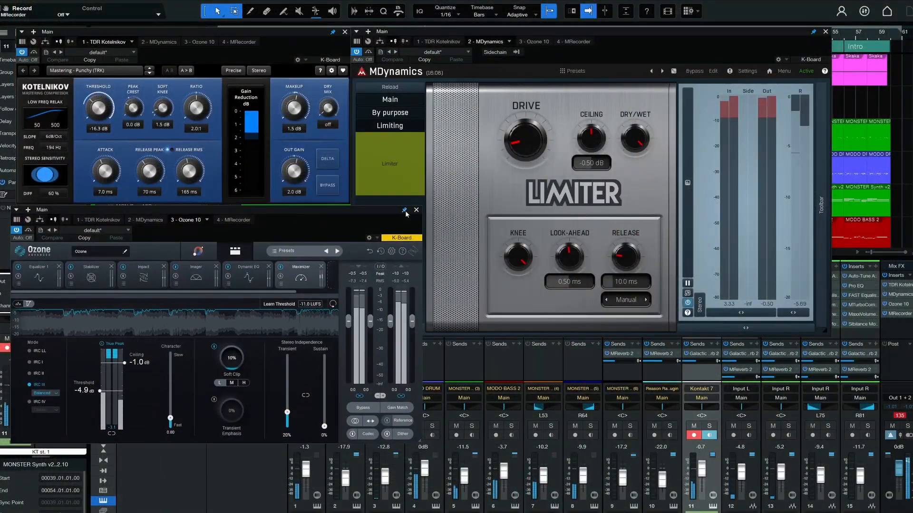